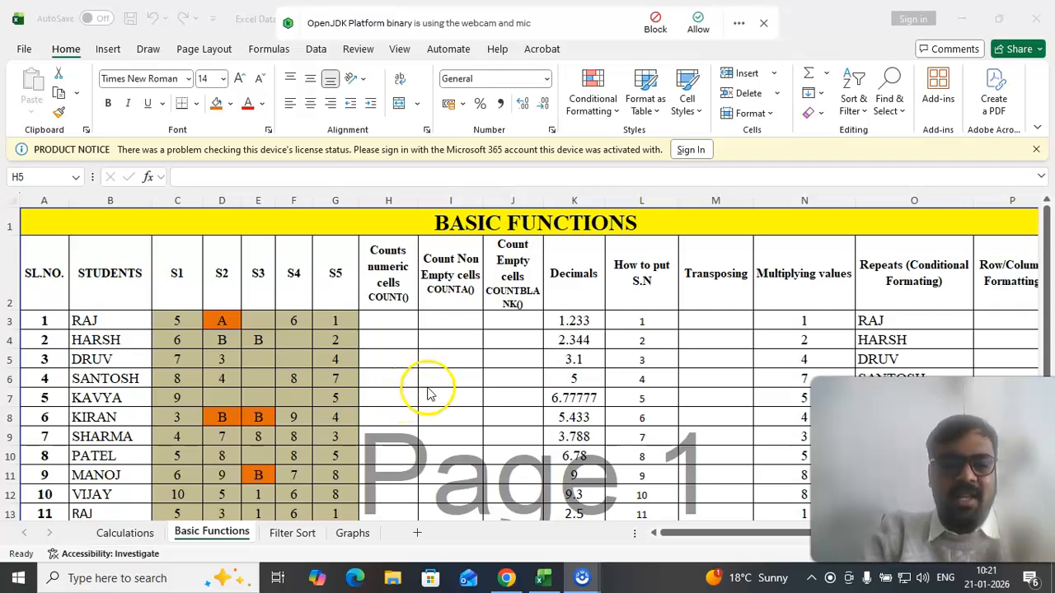
Examine the student names in column B and the subject headings S1 to S5 on the Basic Functions sheet
scroll(437, 381, "down", 1)
scroll(437, 382, "up", 1)
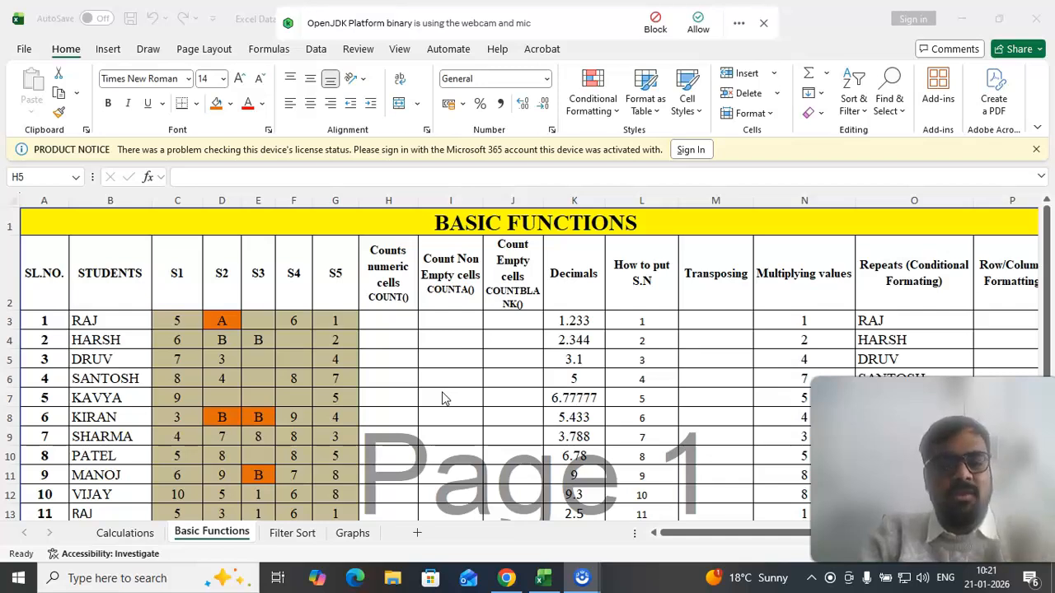
left_click(373, 363)
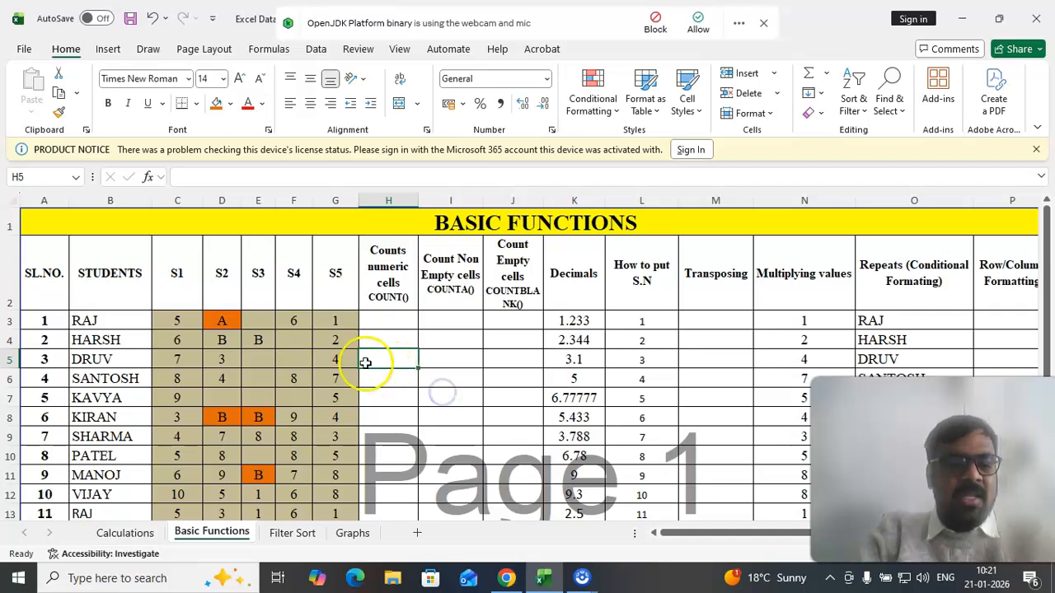
left_click_drag(103, 328, 107, 379)
left_click_drag(112, 467, 109, 429)
scroll(401, 404, "up", 1)
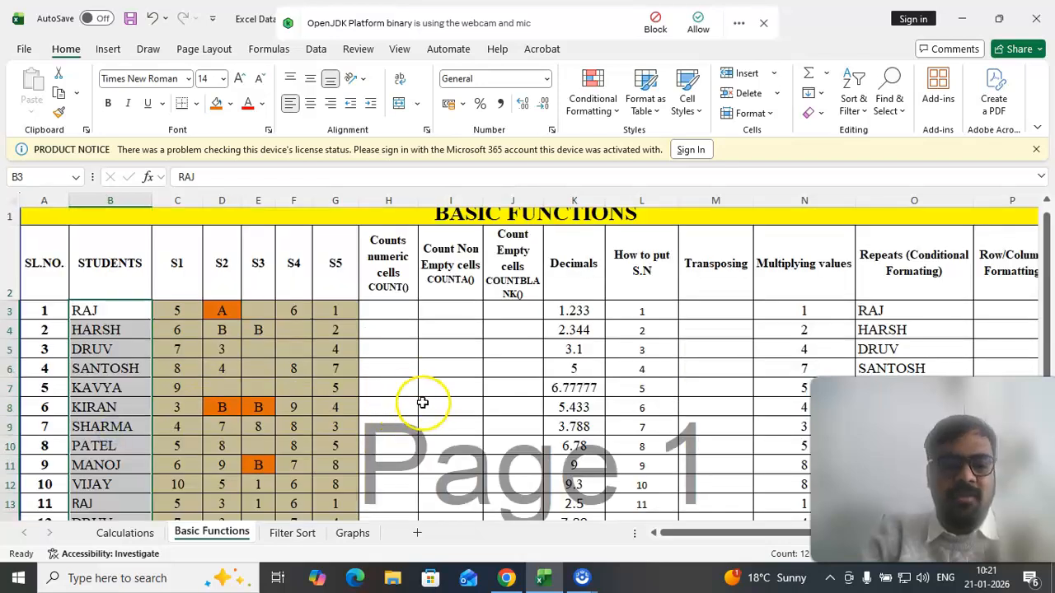
scroll(200, 372, "down", 1)
scroll(201, 372, "up", 1)
left_click_drag(187, 274, 333, 257)
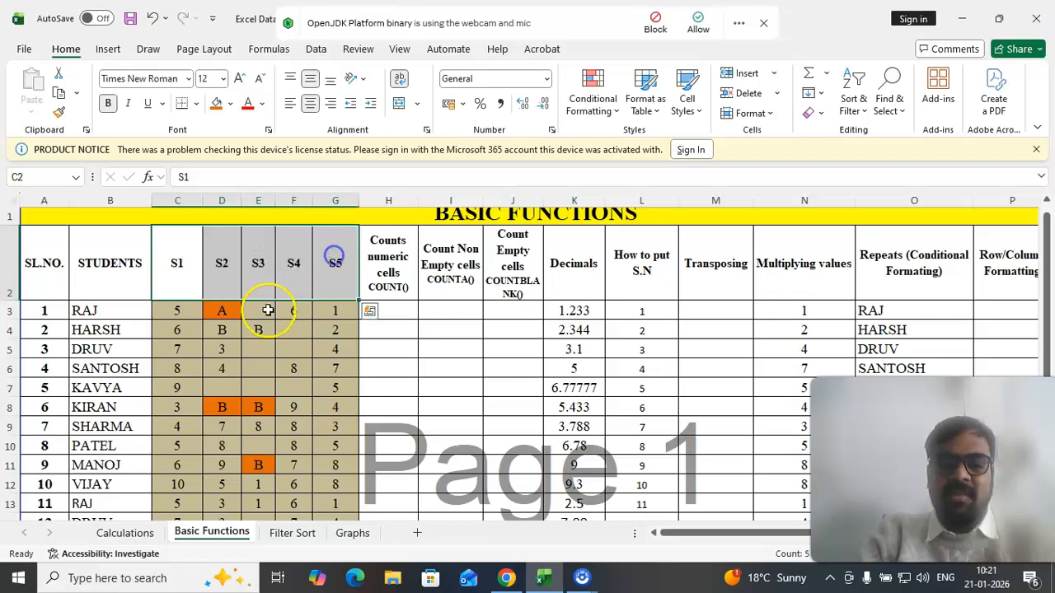
Examine which cells in the S1 to S5 marks hold numbers, letters or nothing, including the first student's row C3:G3
left_click(176, 312)
left_click(176, 329)
left_click(178, 355)
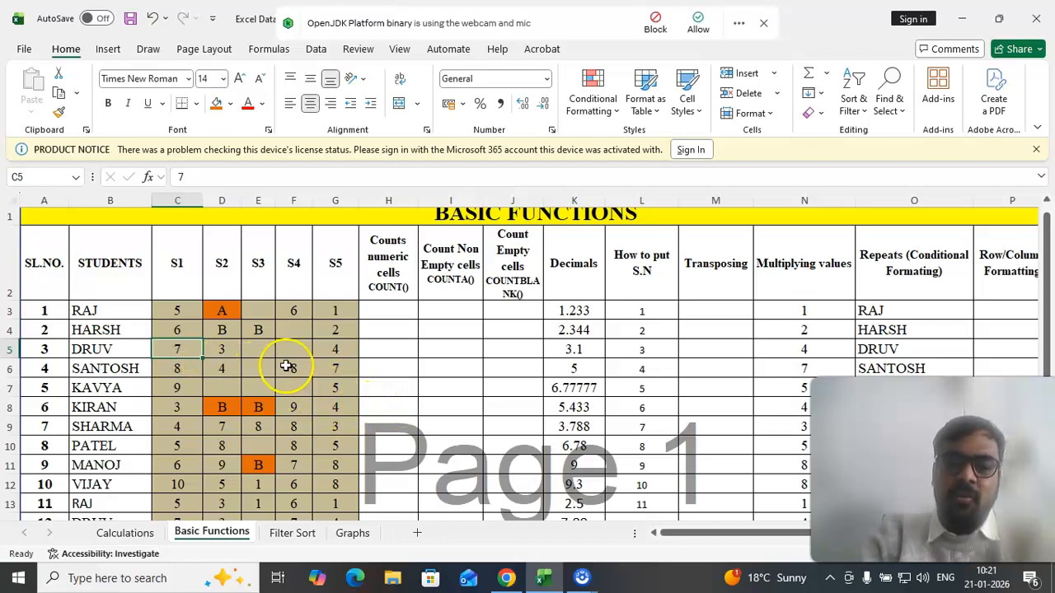
left_click(226, 309)
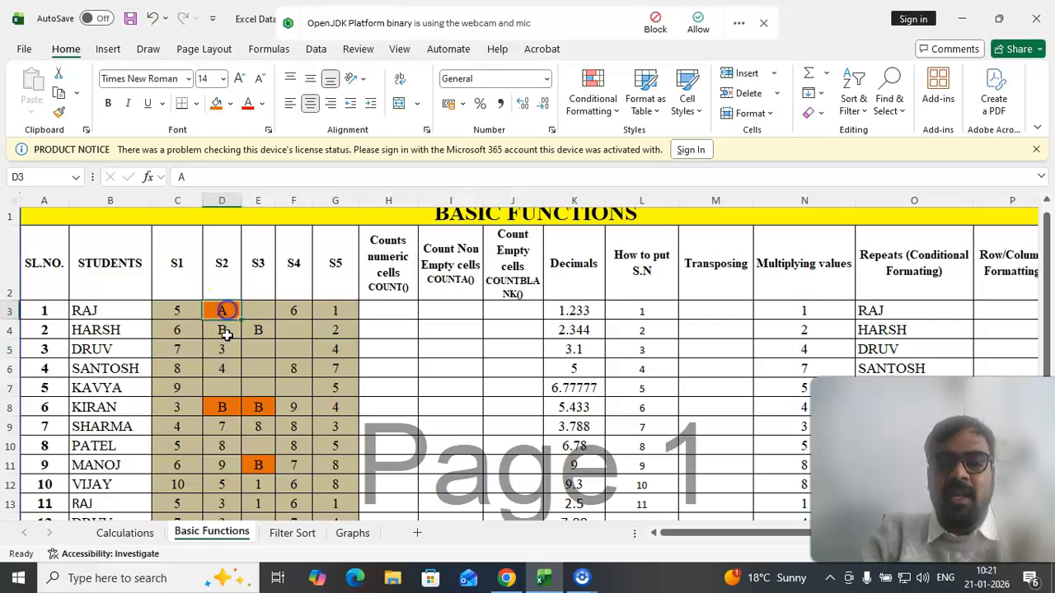
left_click(221, 406)
left_click(268, 406)
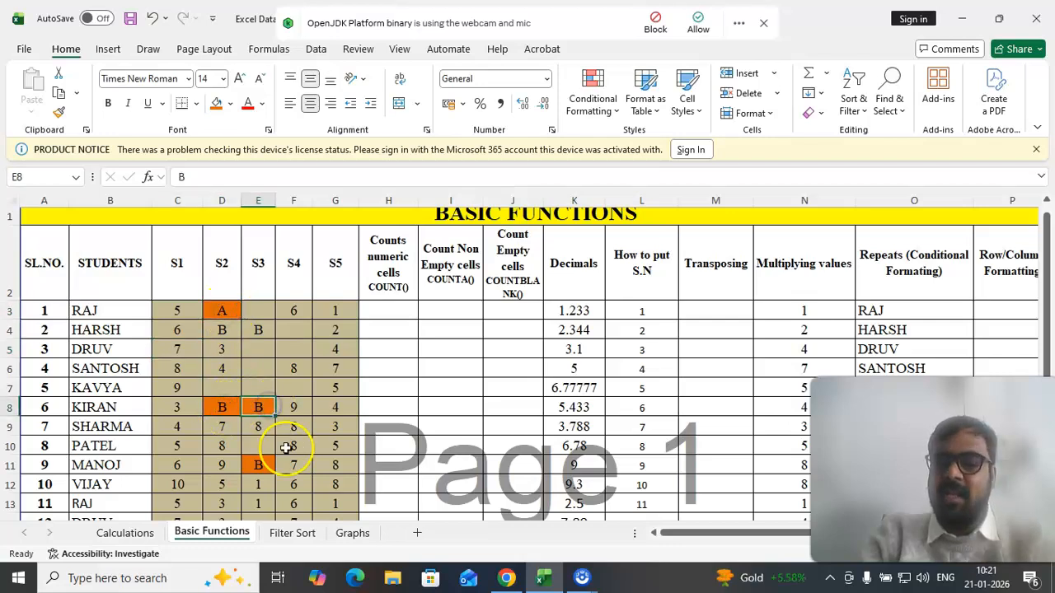
left_click_drag(290, 326, 250, 365)
left_click(396, 415)
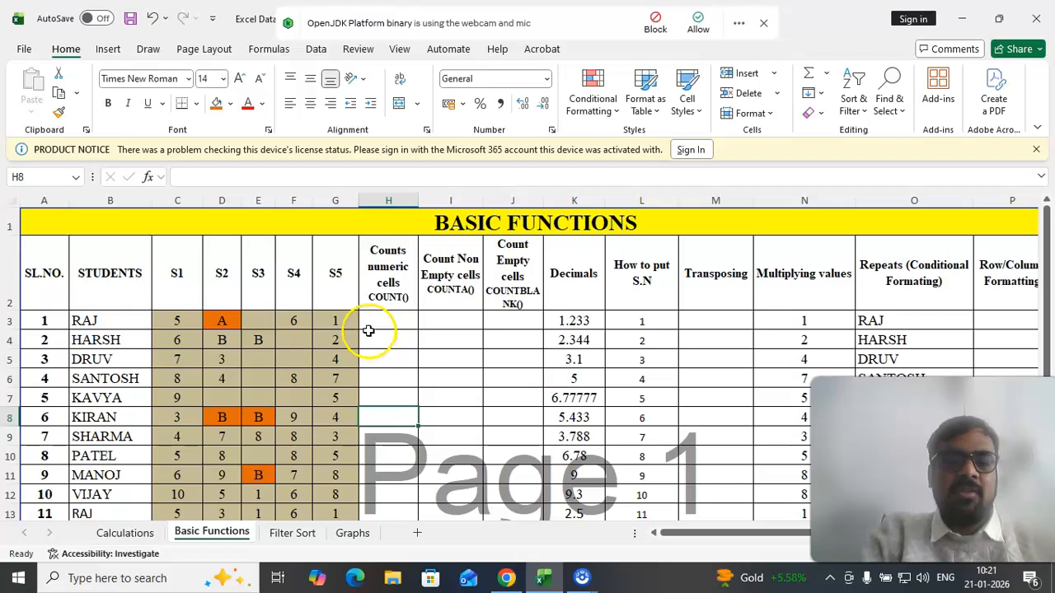
left_click_drag(172, 321, 330, 317)
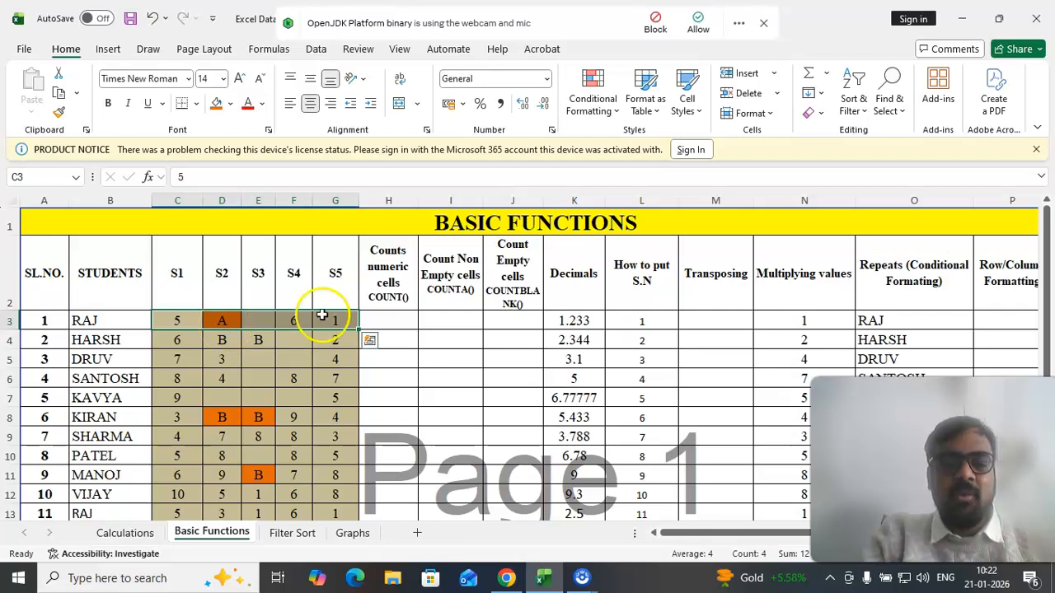
left_click(184, 325)
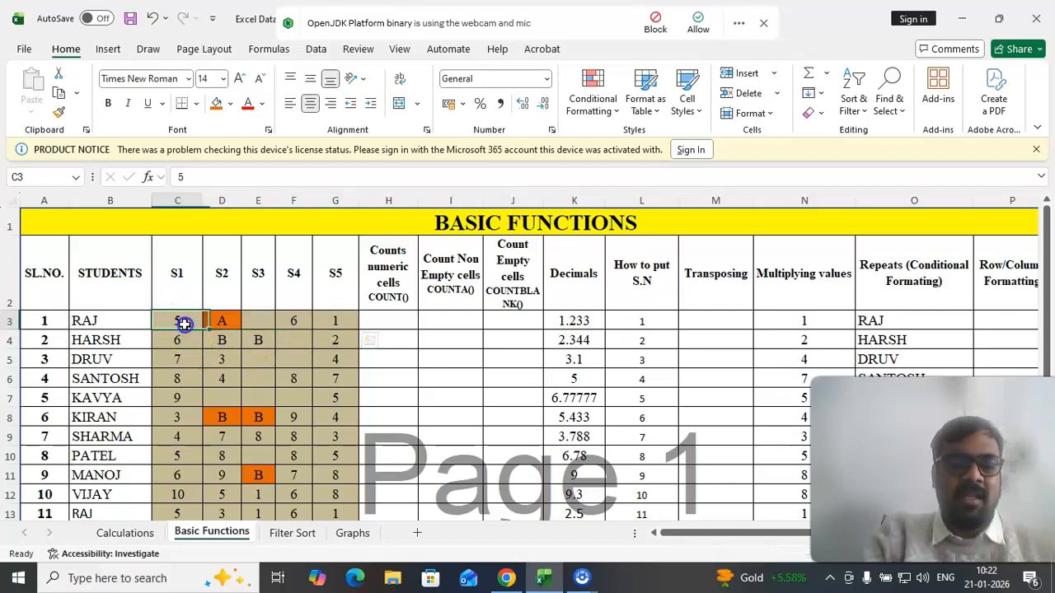
left_click(350, 322)
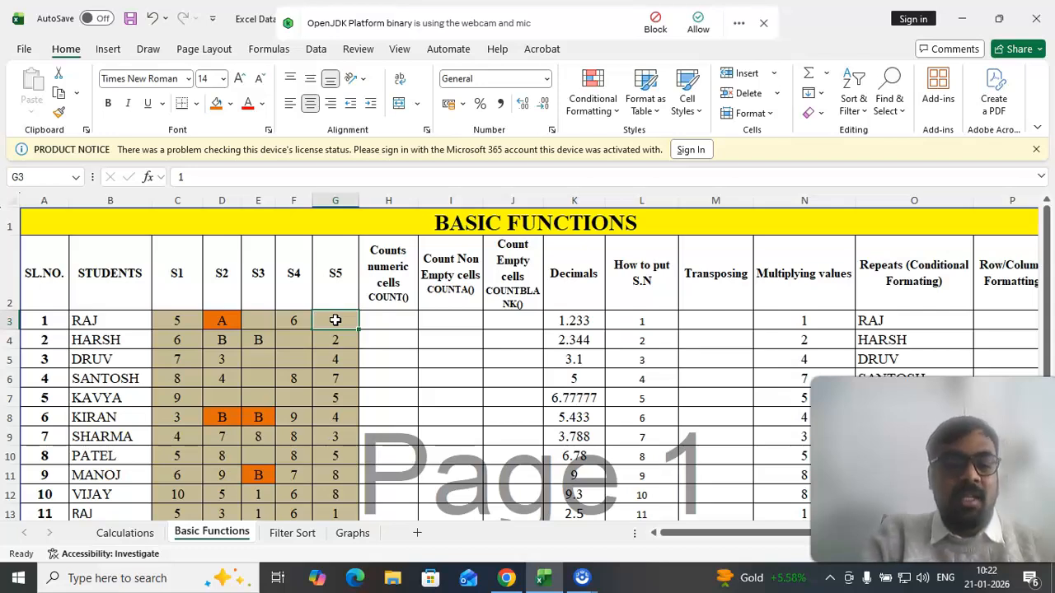
Count the numeric cells of the first student's marks with =COUNT(C3:G3) in H3 and centre the result
left_click(404, 290)
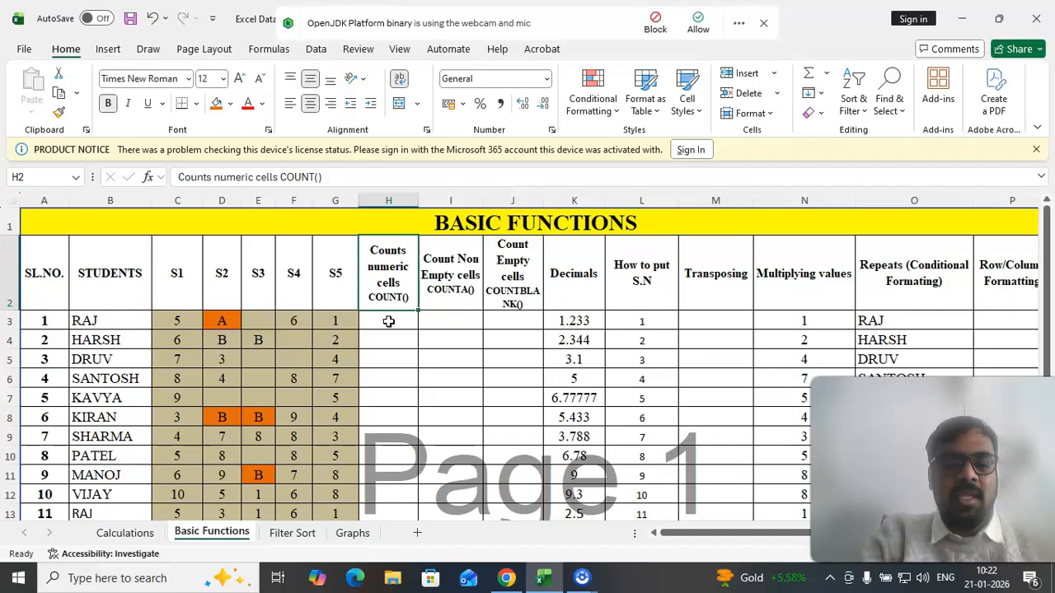
double_click(388, 322)
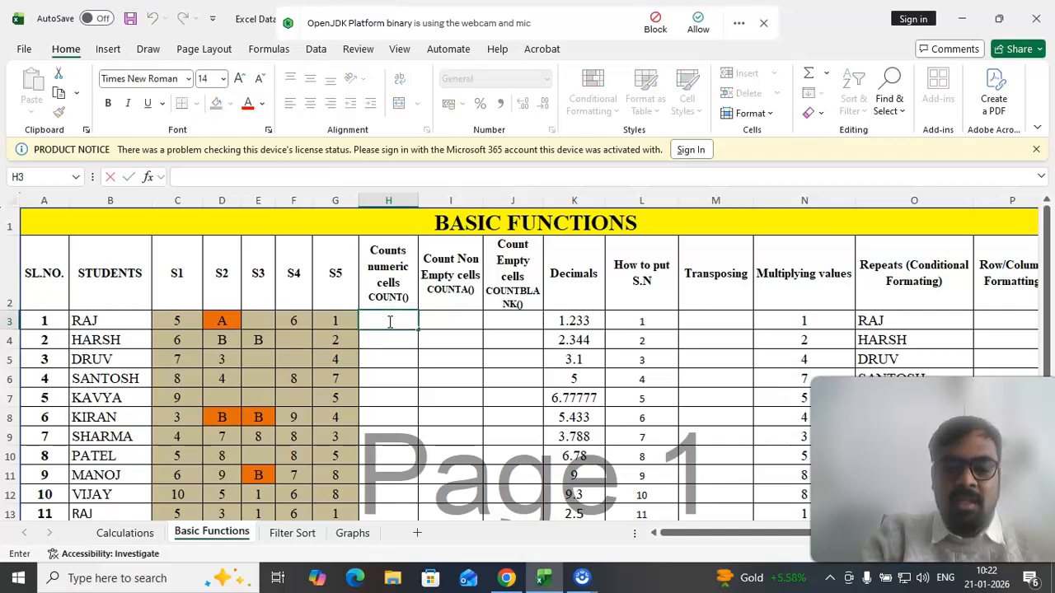
type("=")
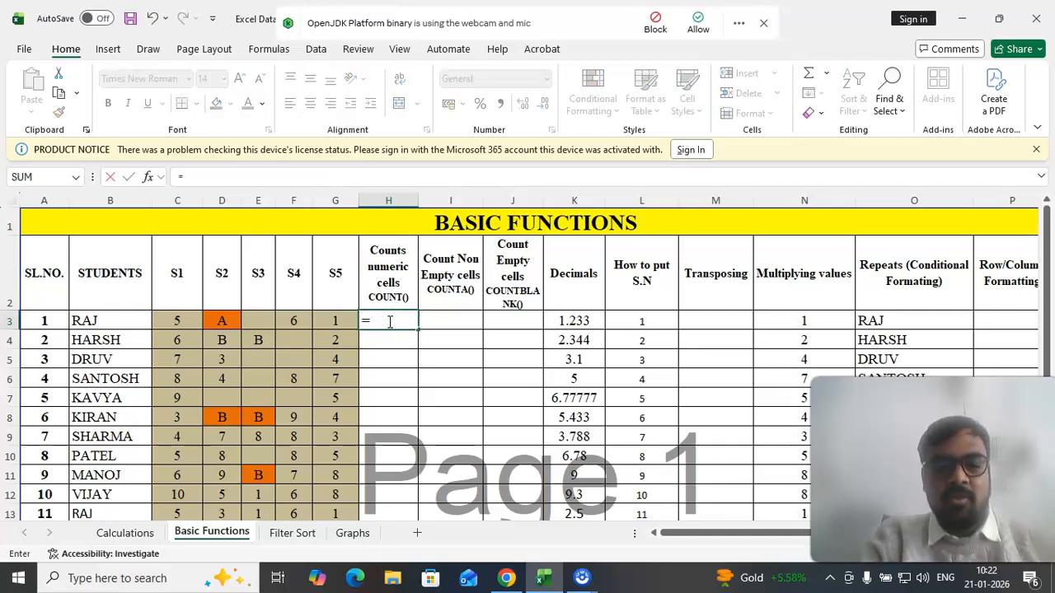
type("COUNT")
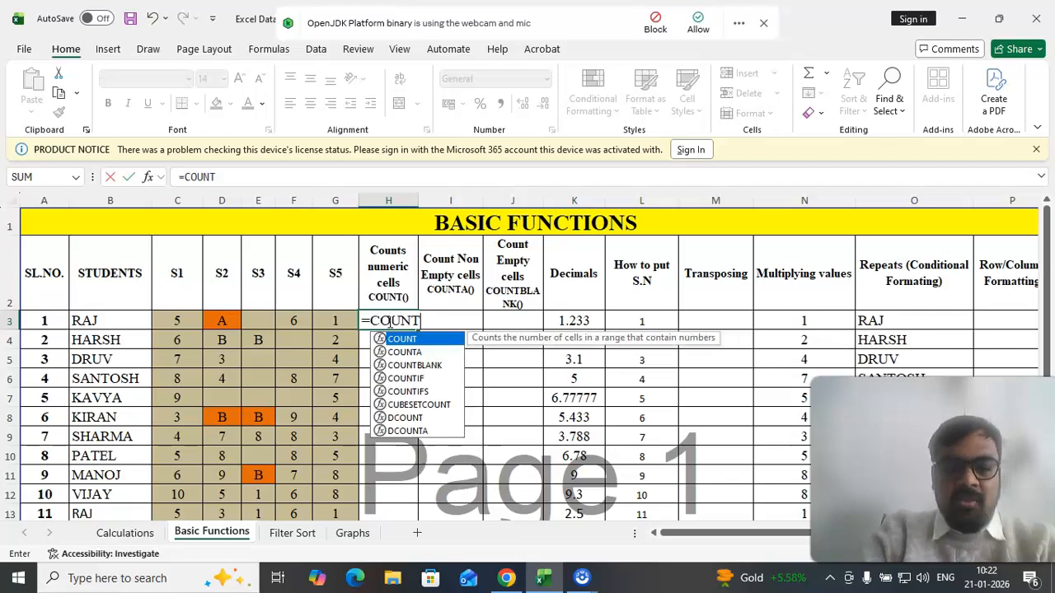
left_click(403, 339)
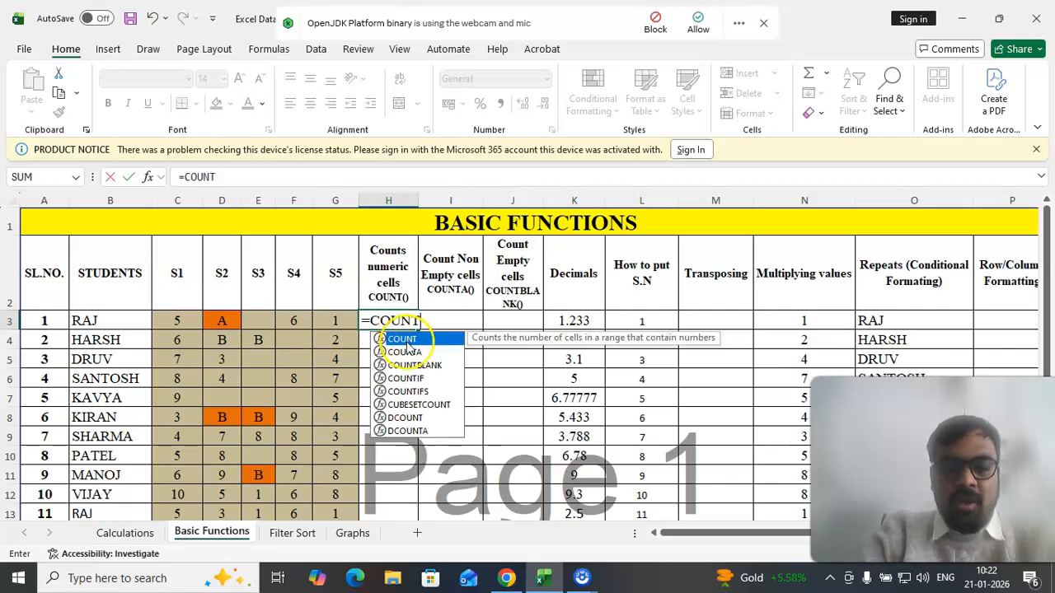
double_click(406, 343)
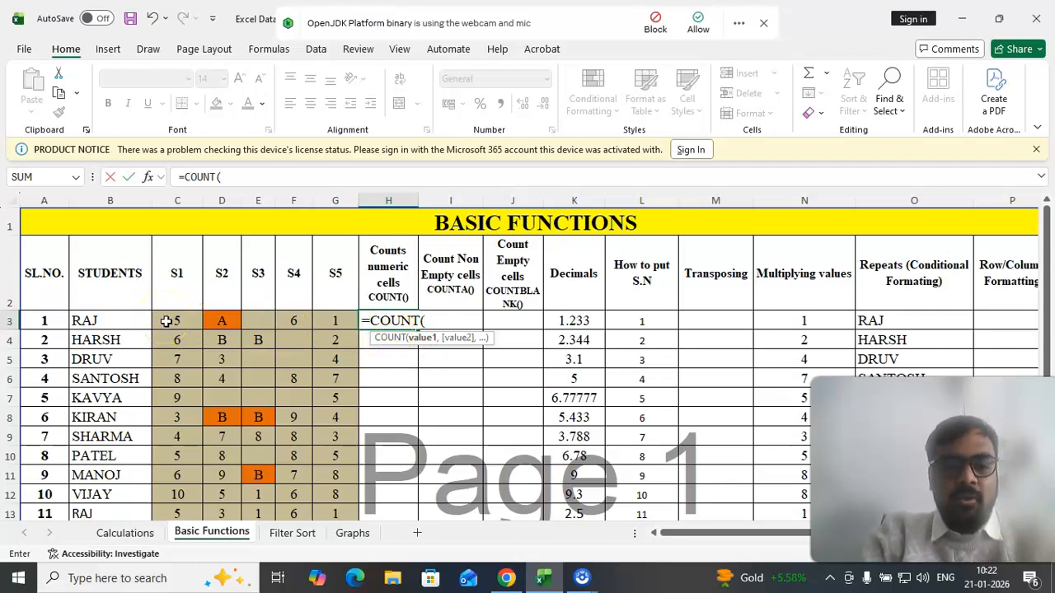
left_click_drag(165, 321, 337, 321)
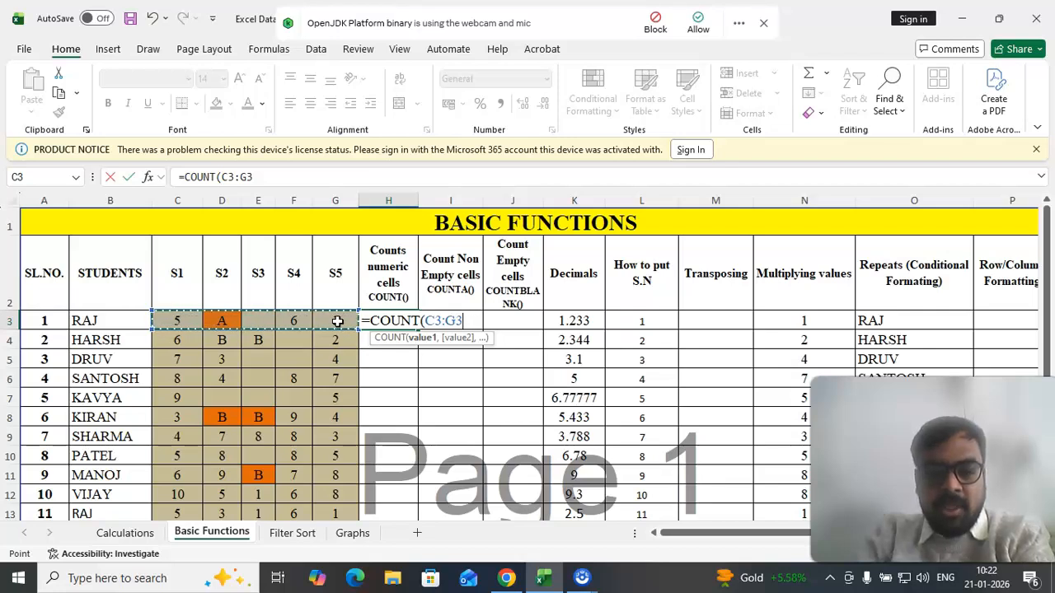
key("Return")
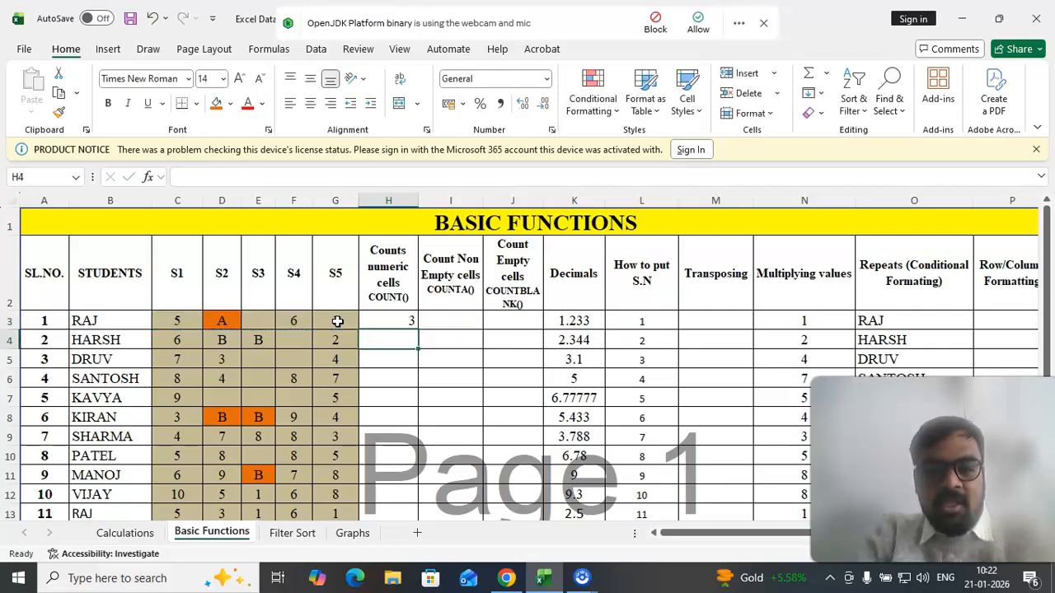
left_click(389, 323)
left_click(310, 103)
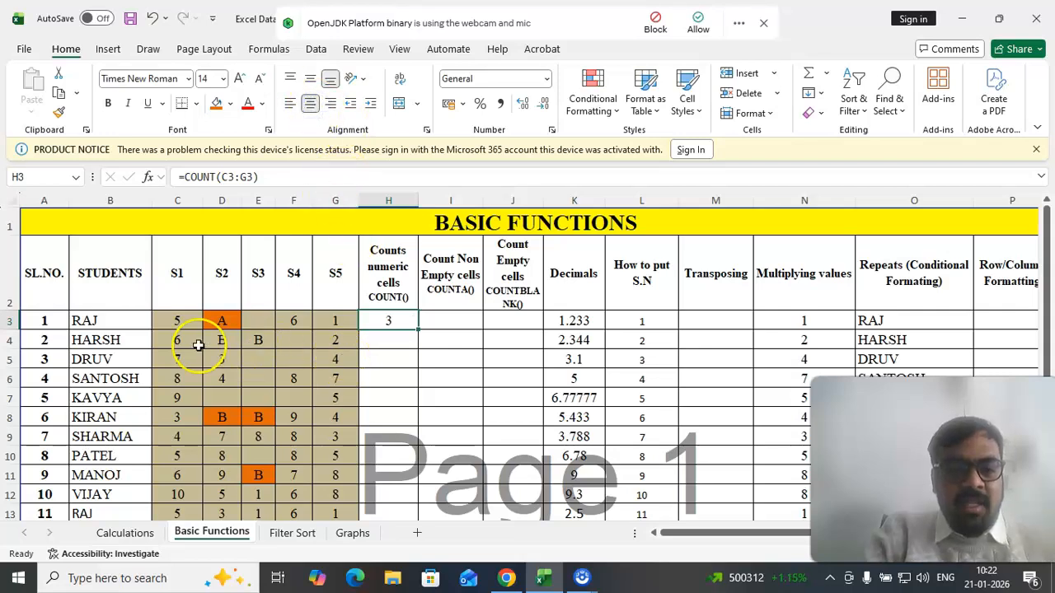
Check the first student's numeric and blank marks, and copy the COUNT formula from H3 down to H14
left_click(179, 325)
left_click(300, 322)
left_click(348, 321)
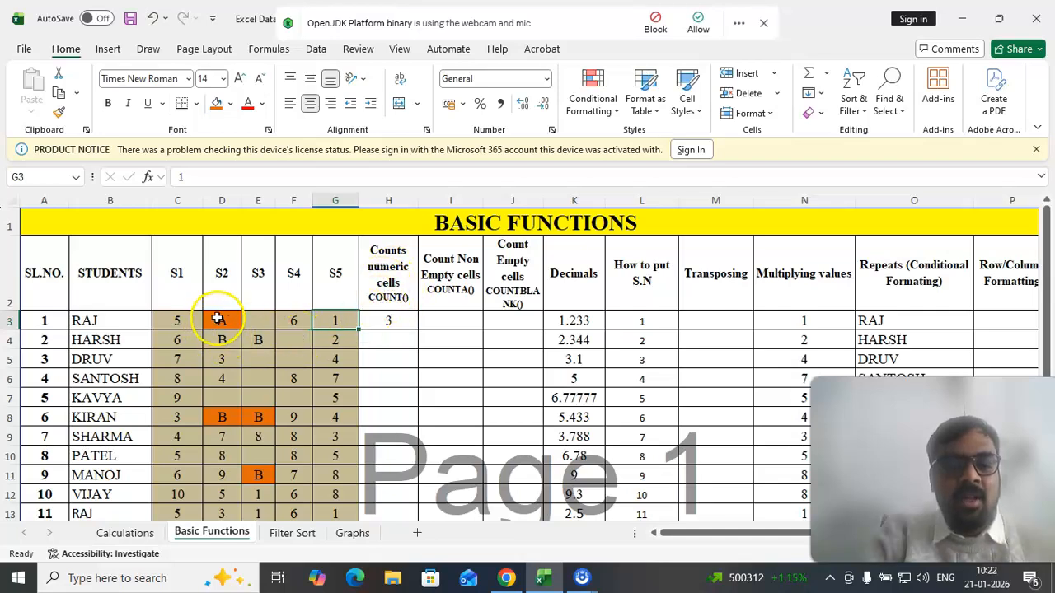
left_click(262, 320)
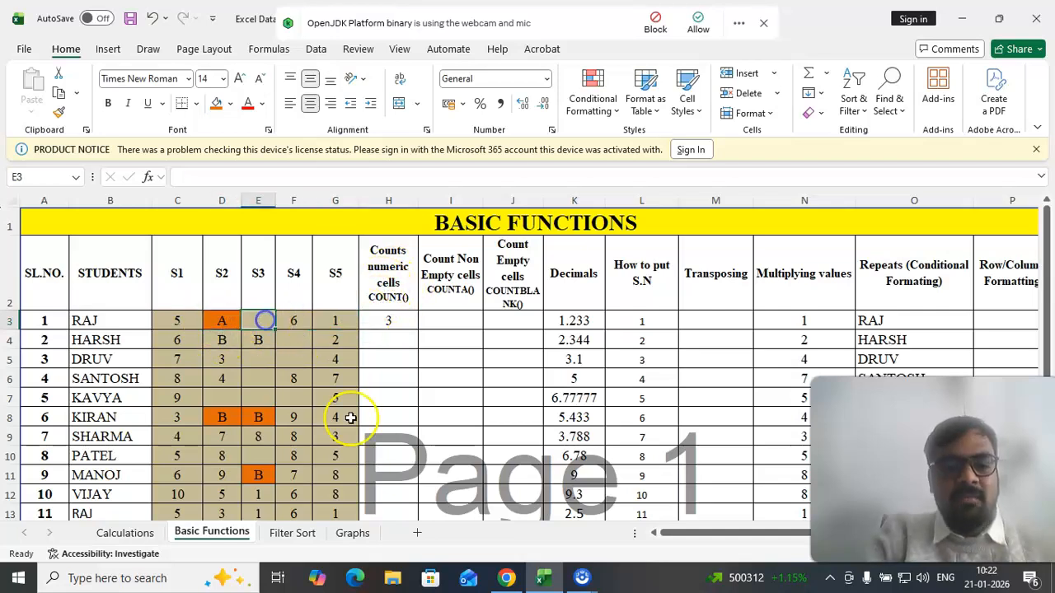
left_click(386, 320)
left_click_drag(418, 329, 417, 521)
left_click_drag(402, 431, 402, 431)
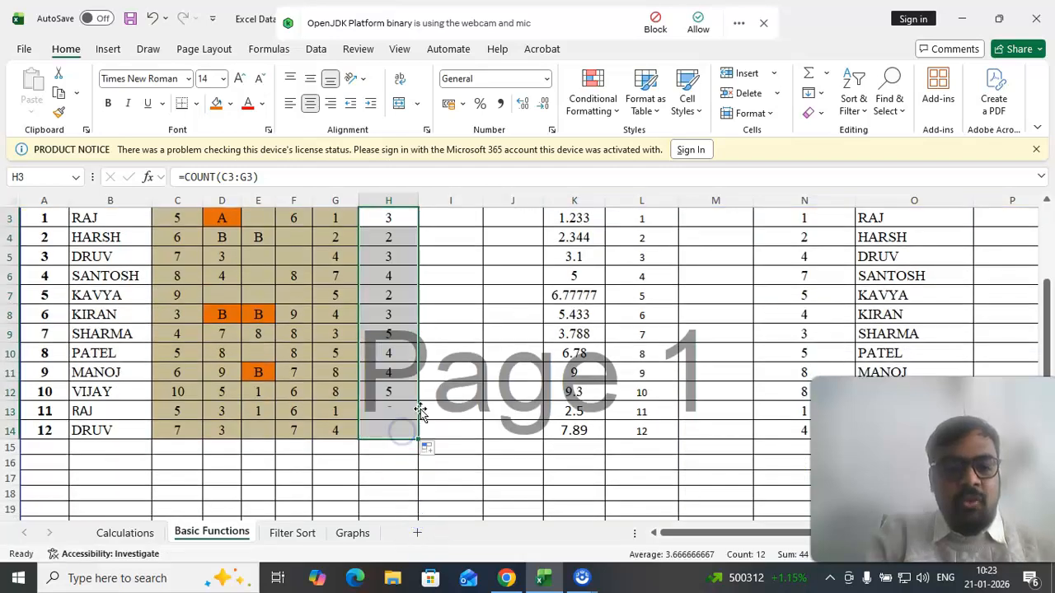
scroll(418, 404, "up", 1)
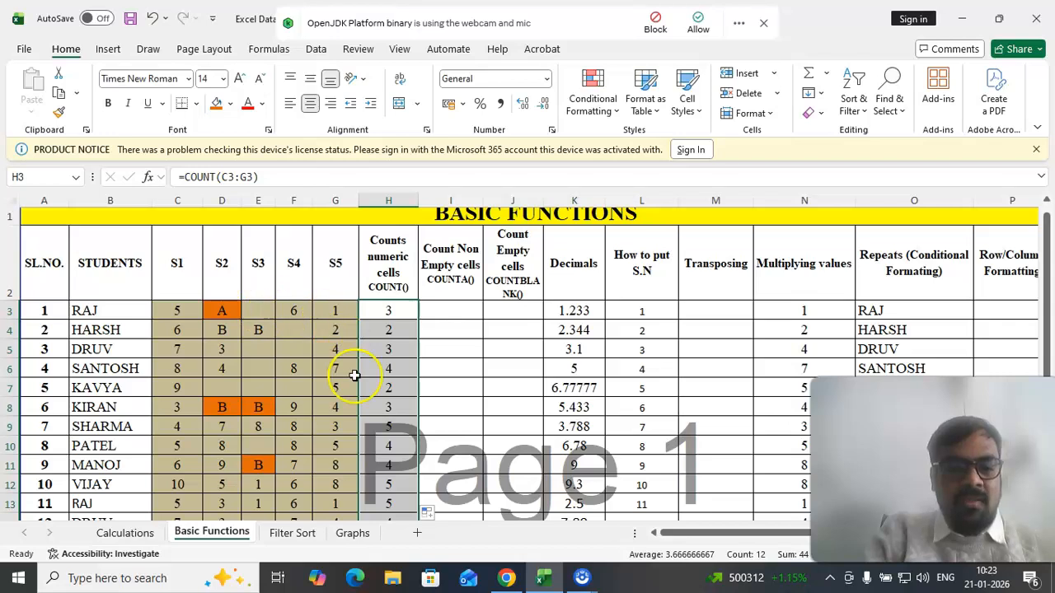
scroll(223, 464, "down", 1)
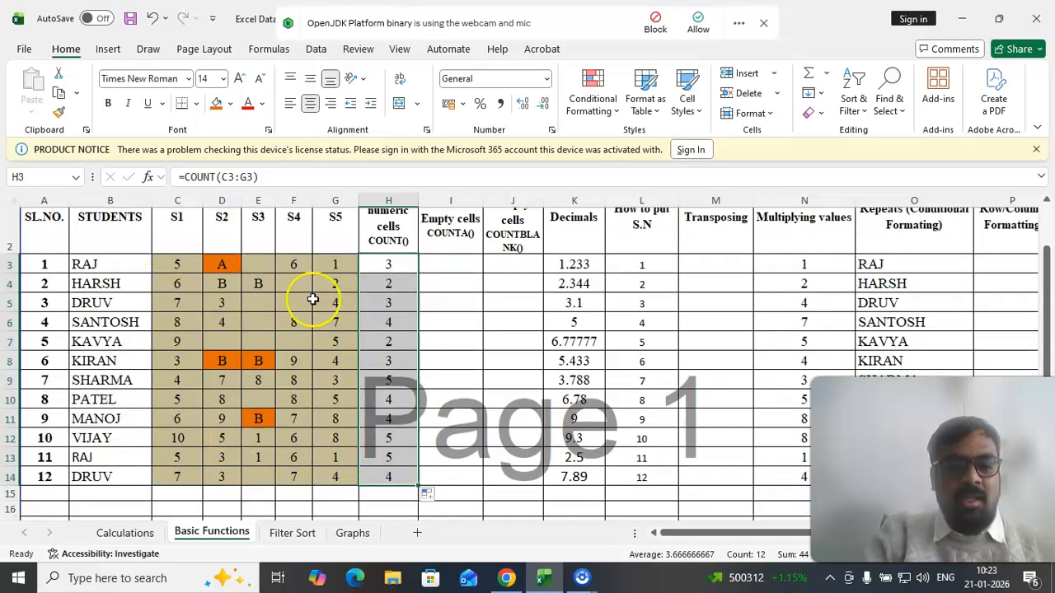
scroll(330, 330, "up", 1)
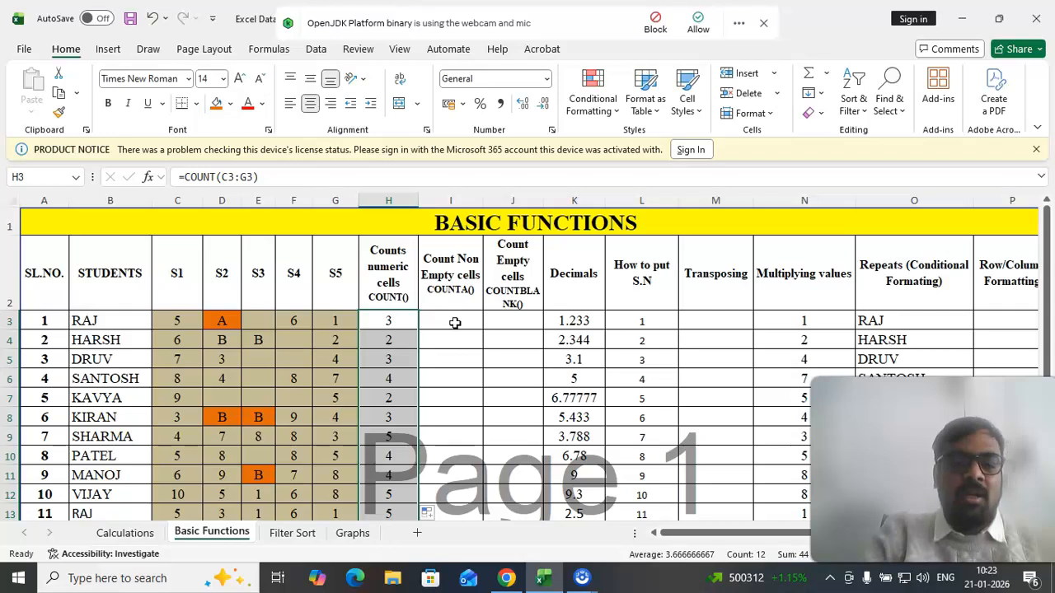
Count the non-empty cells of the first student's marks with =COUNTA(C3:G3) in I3
left_click(251, 321)
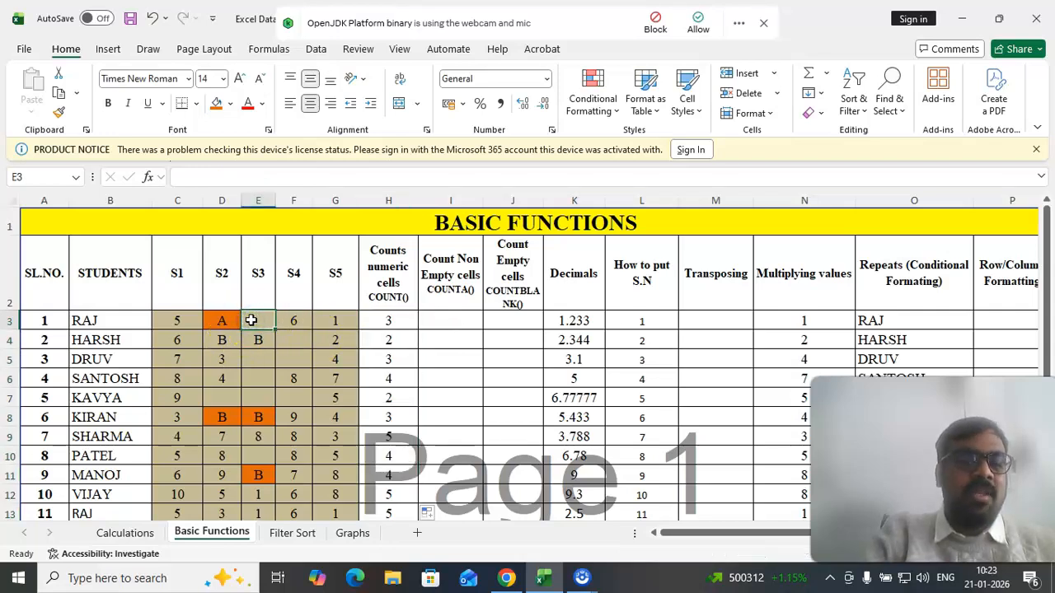
left_click_drag(160, 320, 341, 316)
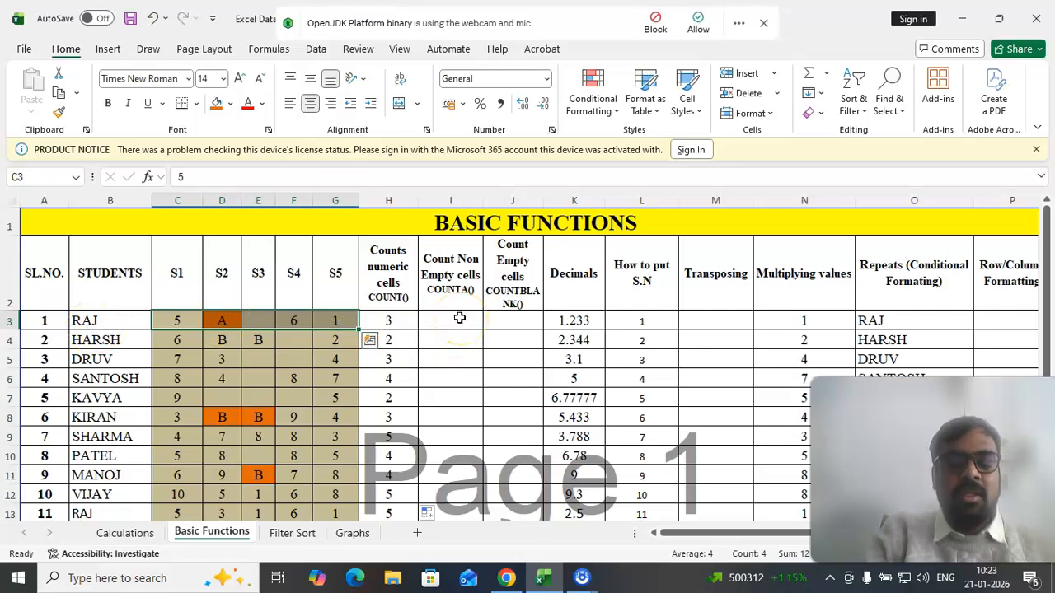
left_click(257, 319)
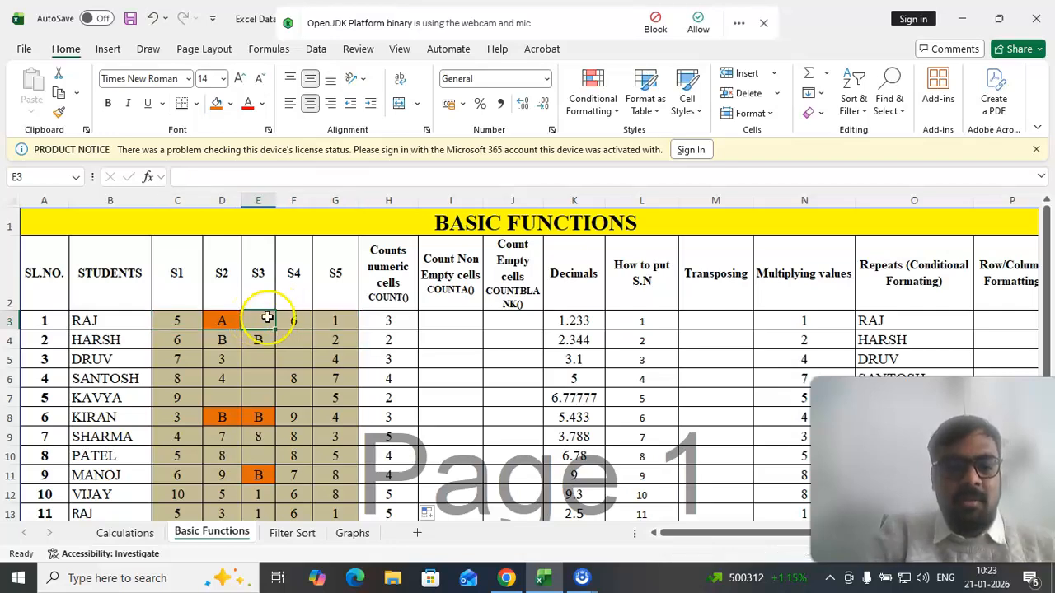
double_click(446, 320)
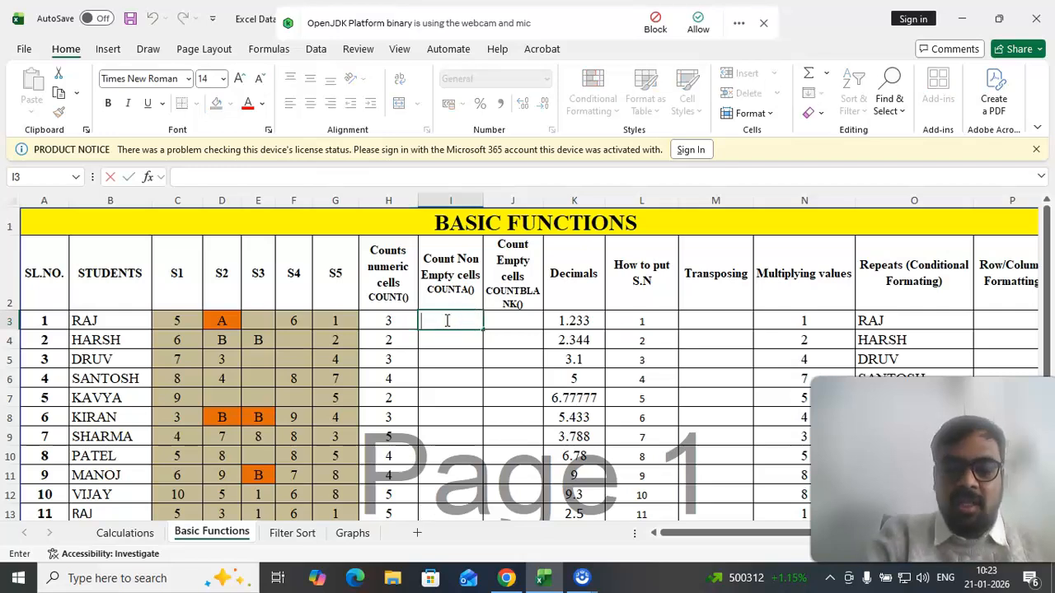
type("=COUNTA")
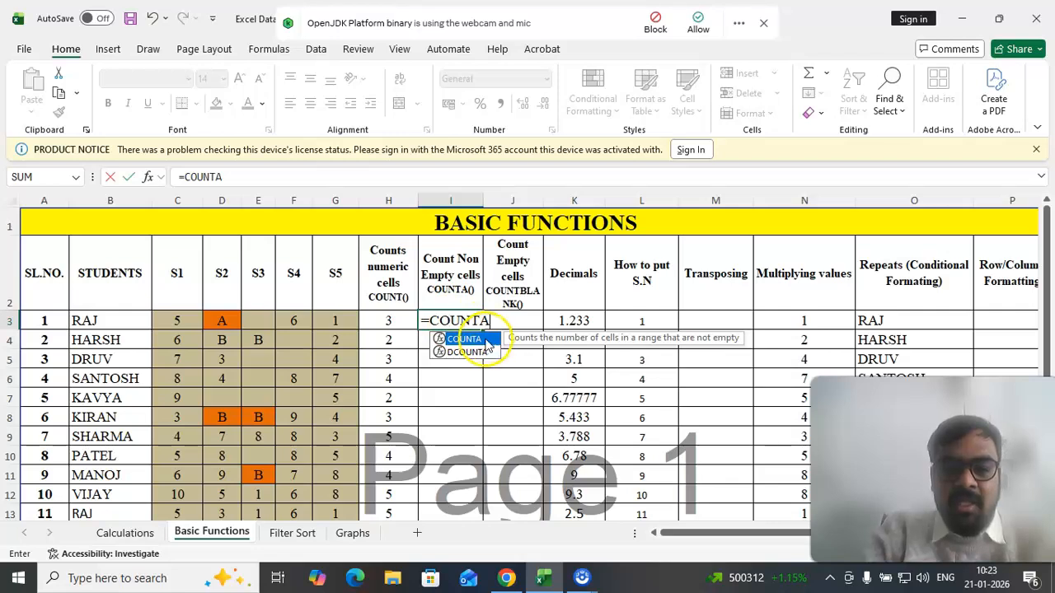
double_click(462, 339)
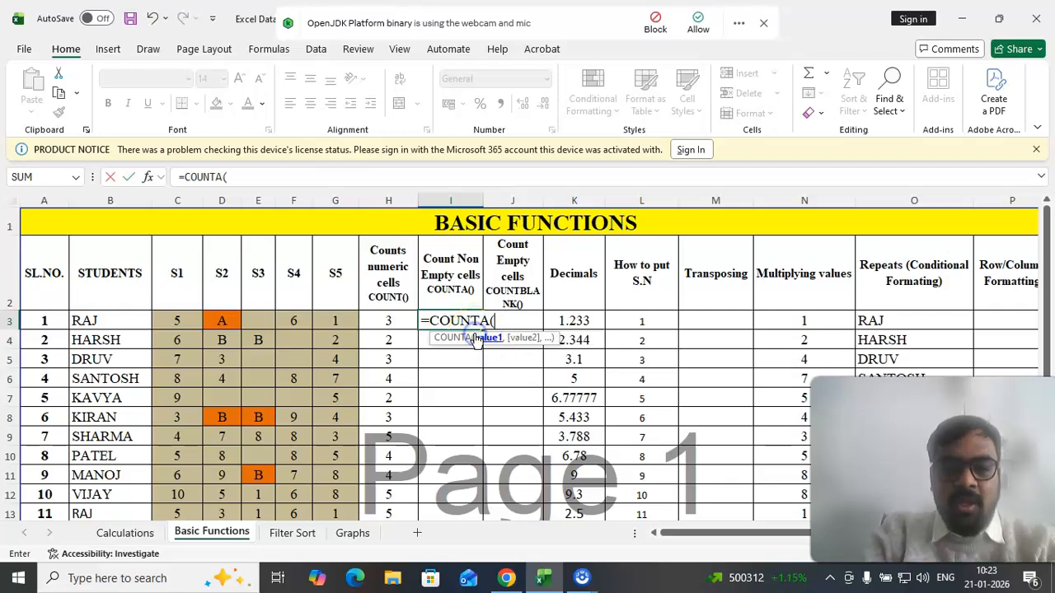
left_click_drag(171, 318, 338, 316)
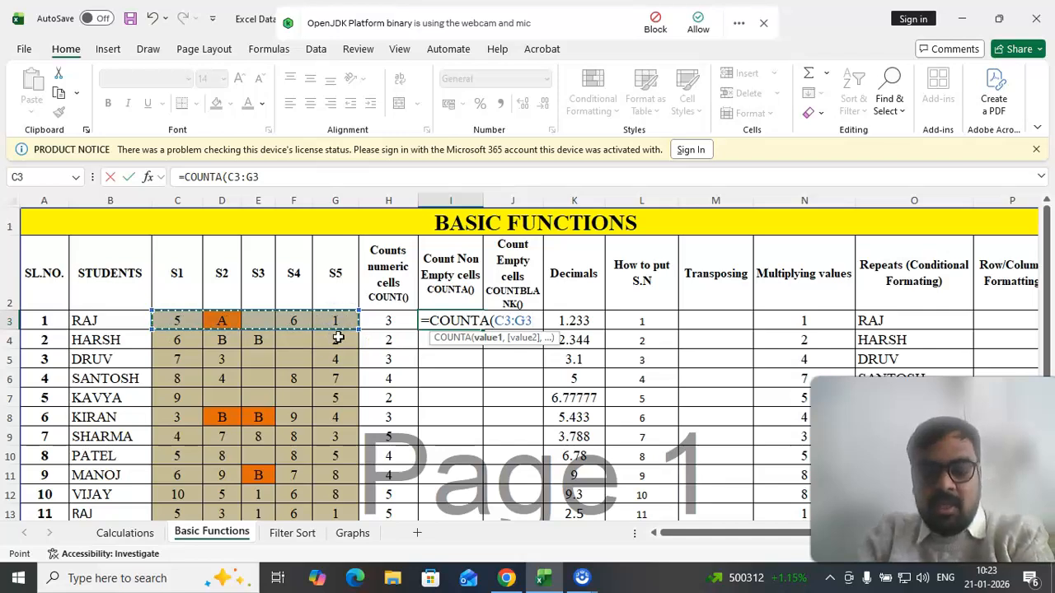
key("Return")
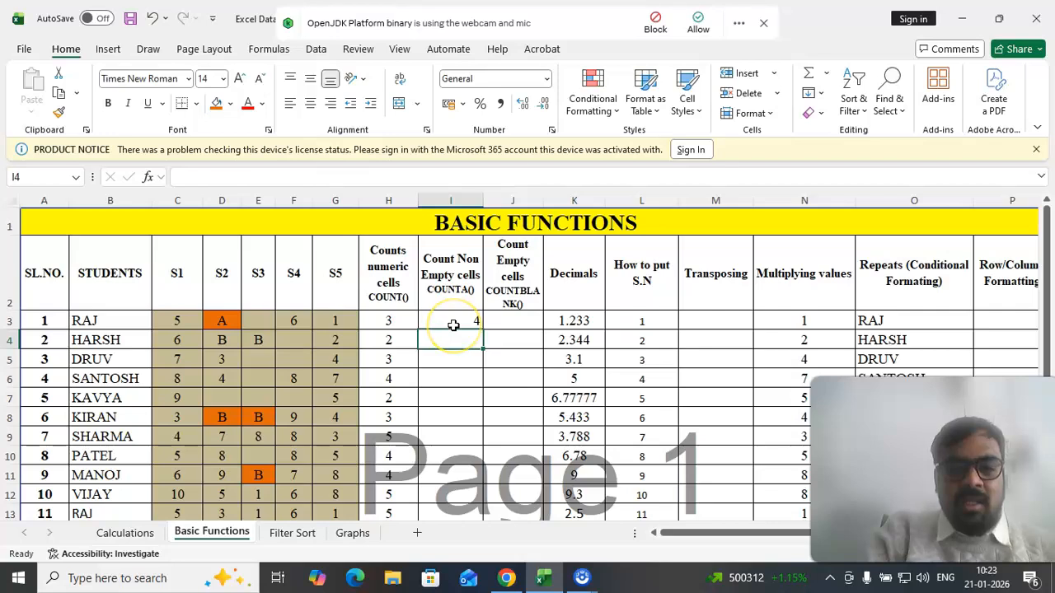
left_click(453, 323)
left_click(452, 257)
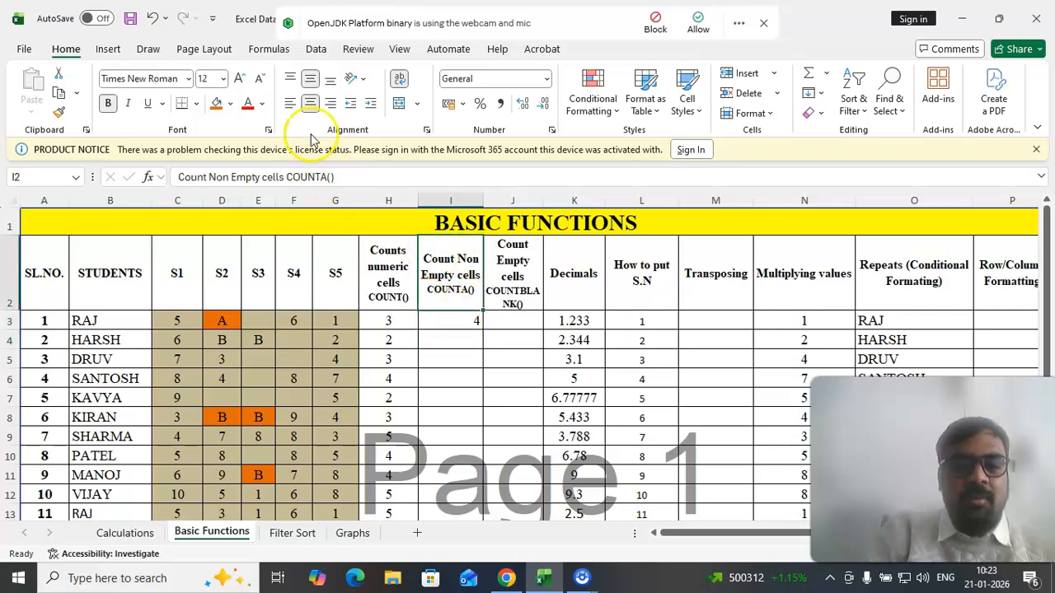
Centre the COUNTA result in I3 horizontally
left_click(311, 100)
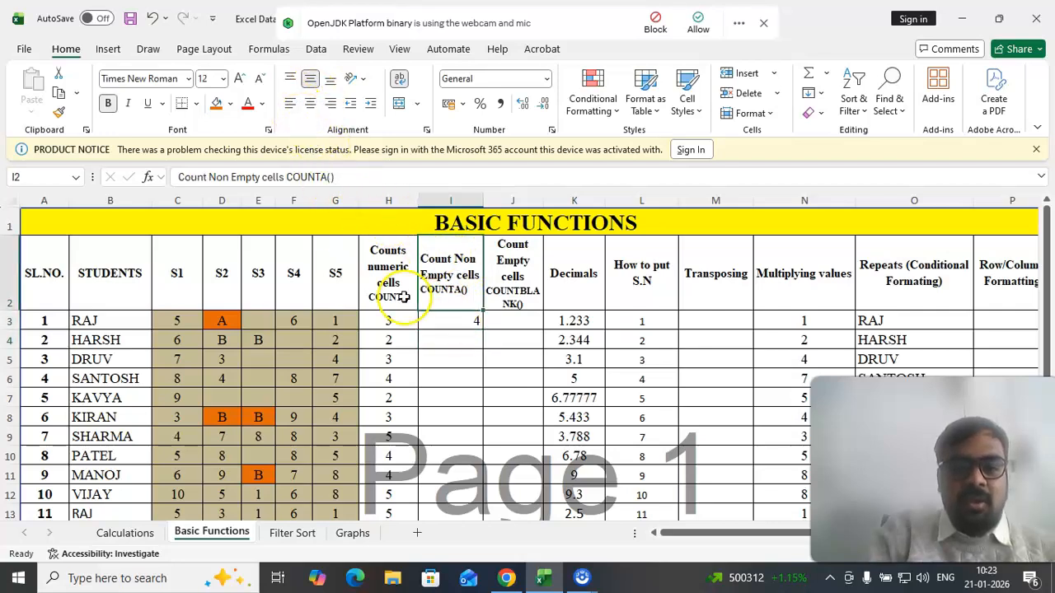
left_click(440, 317)
left_click(311, 103)
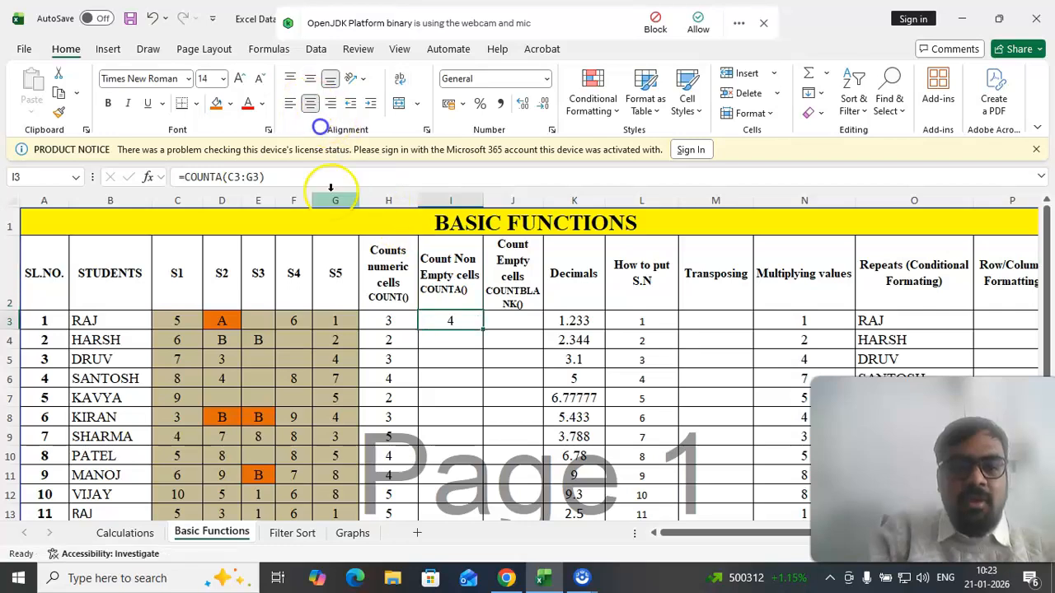
Check which of the first student's marks in C3:G3 are filled with numbers or letters and which are empty
left_click_drag(193, 330, 355, 324)
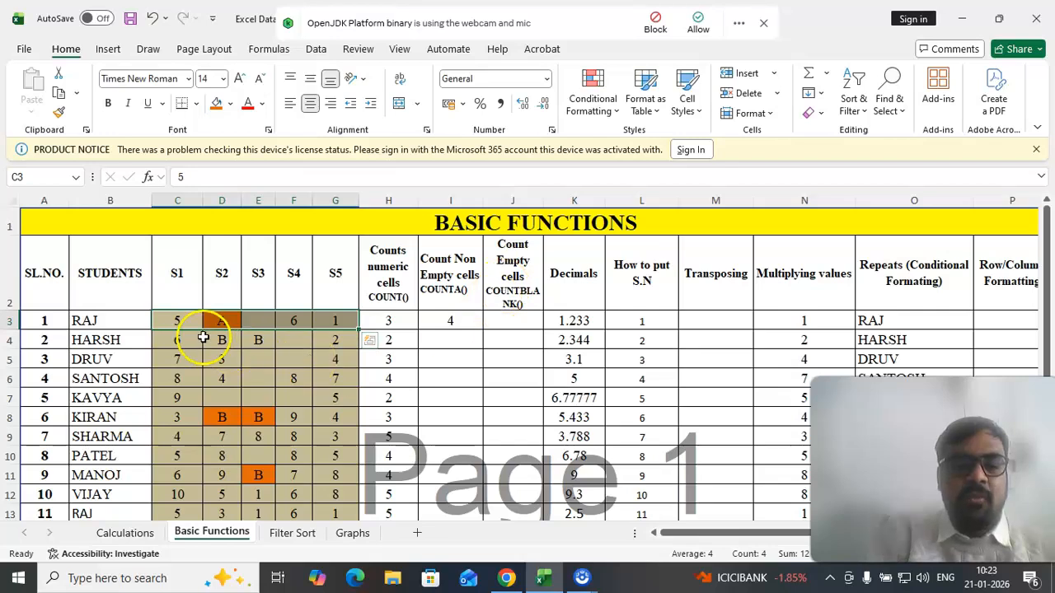
left_click(250, 322)
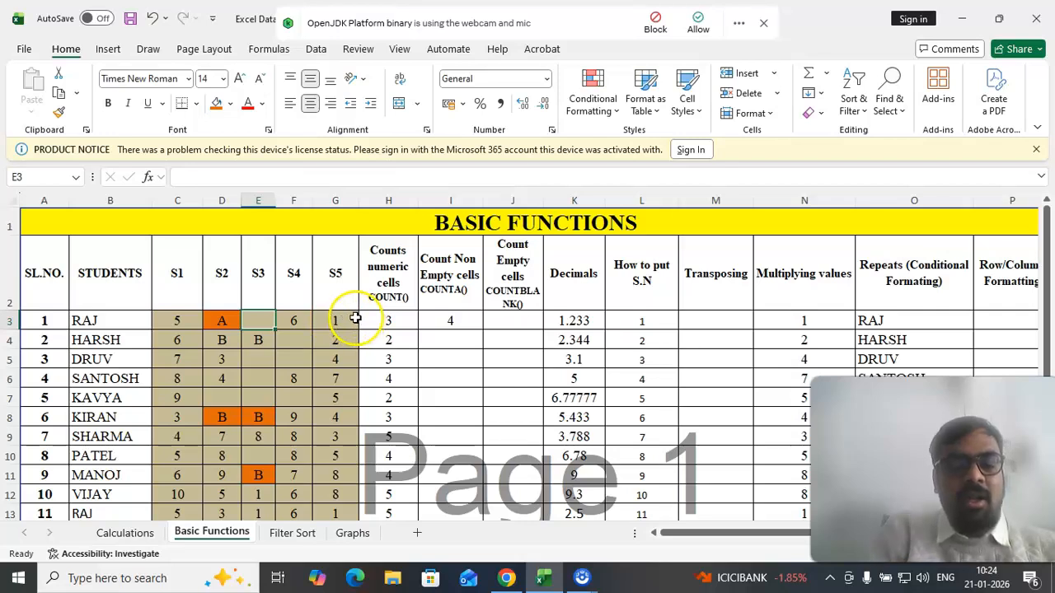
left_click(184, 322)
left_click(223, 323)
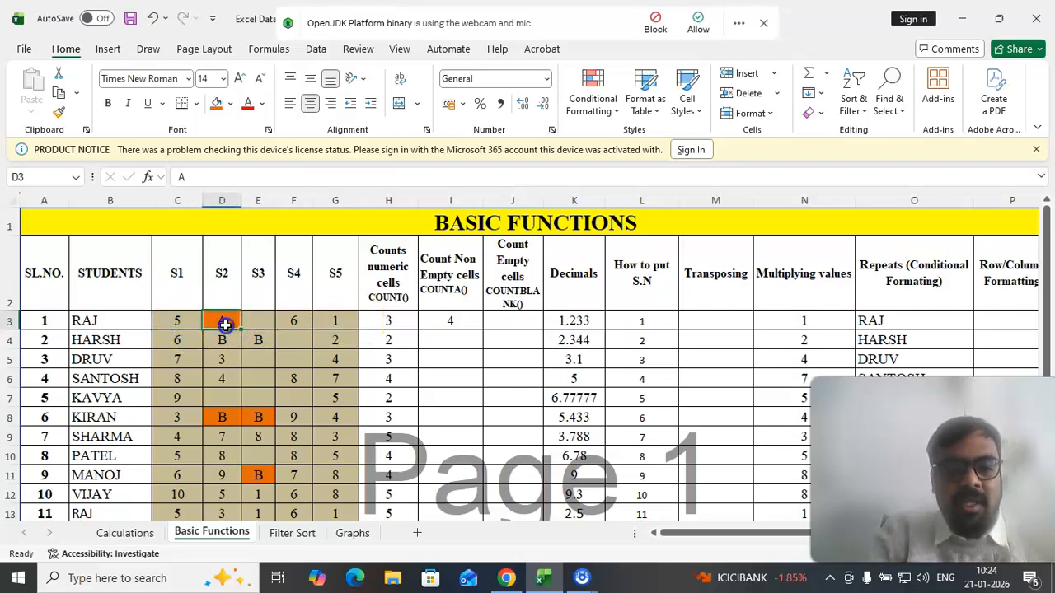
left_click(182, 321)
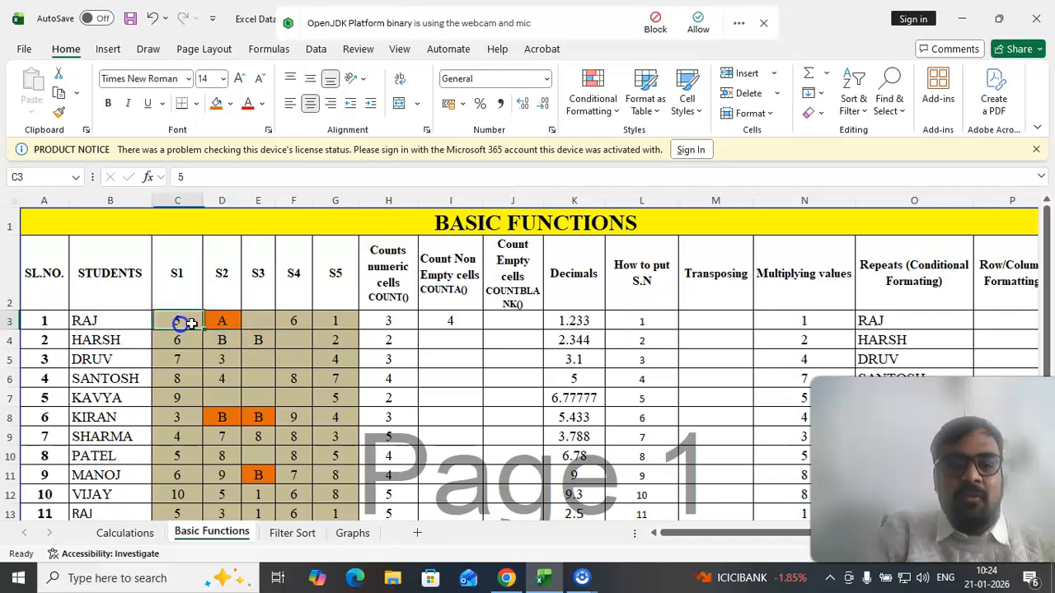
left_click(223, 324)
left_click(330, 322)
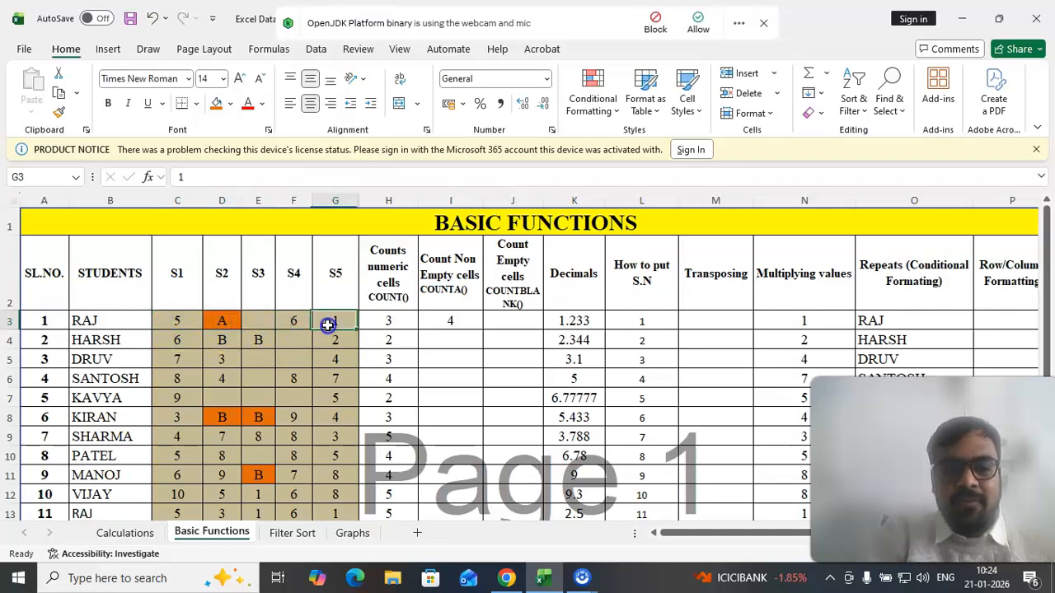
Copy the COUNTA formula from I3 down to I14
left_click(456, 318)
left_click_drag(482, 329, 467, 444)
scroll(498, 386, "up", 1)
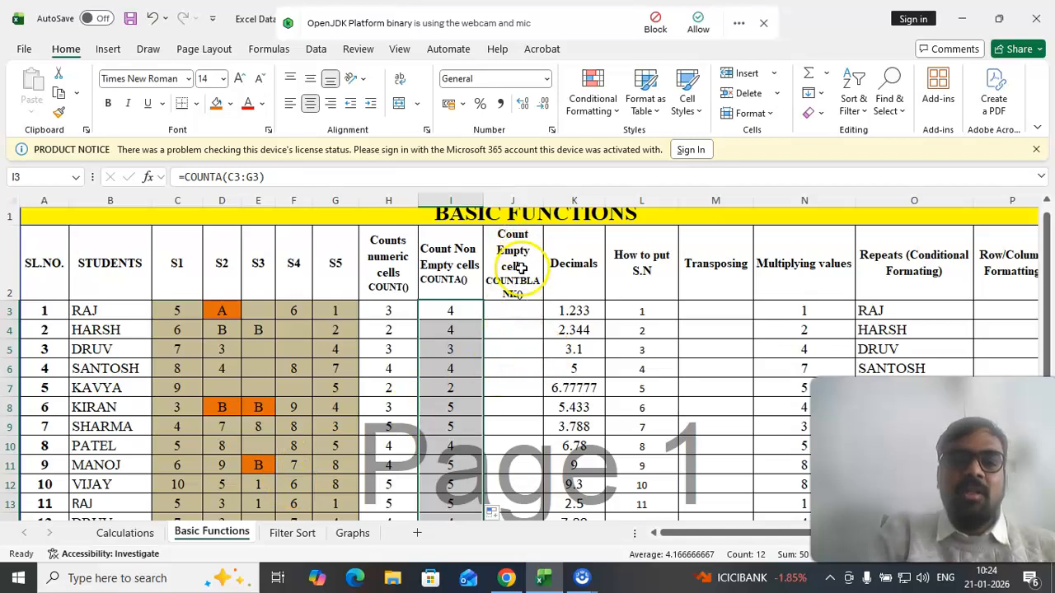
Count the empty cells of the first student's marks with =COUNTBLANK(C3:G3) in J3
left_click(264, 306)
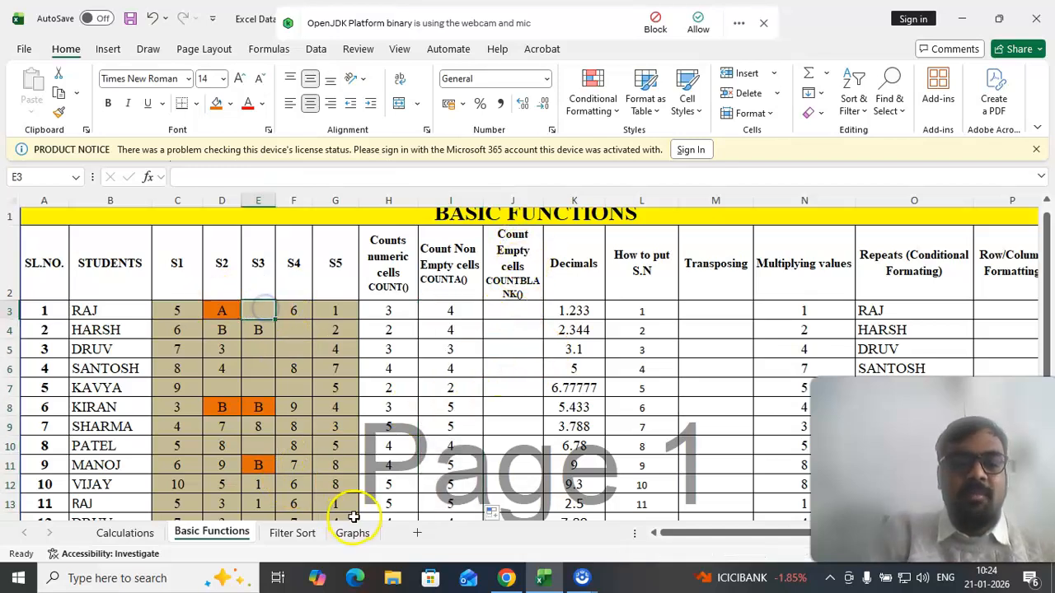
double_click(518, 312)
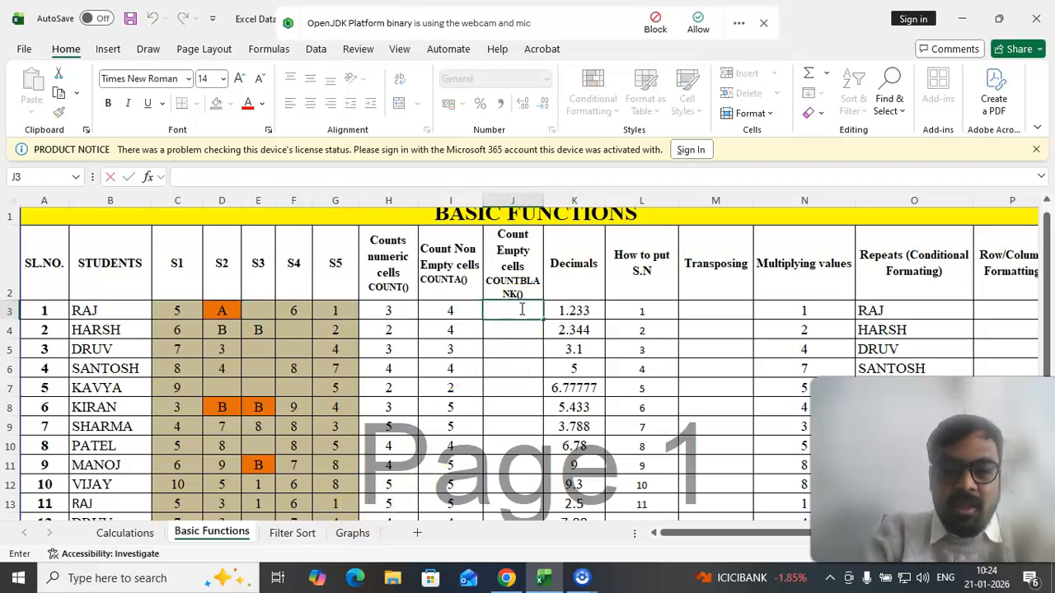
type("=")
type("COUNT")
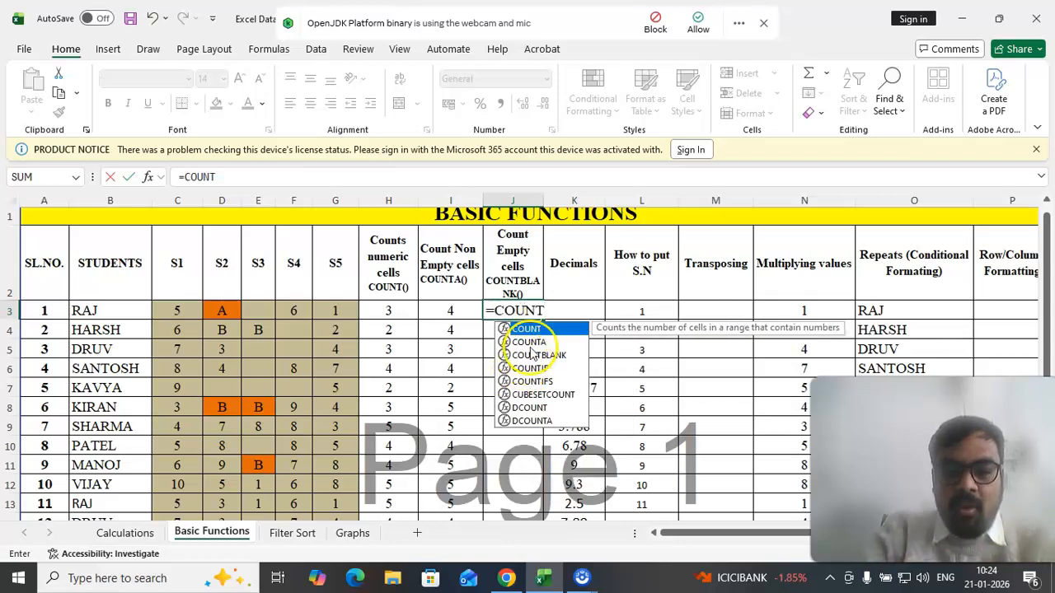
double_click(539, 355)
left_click_drag(181, 308, 331, 305)
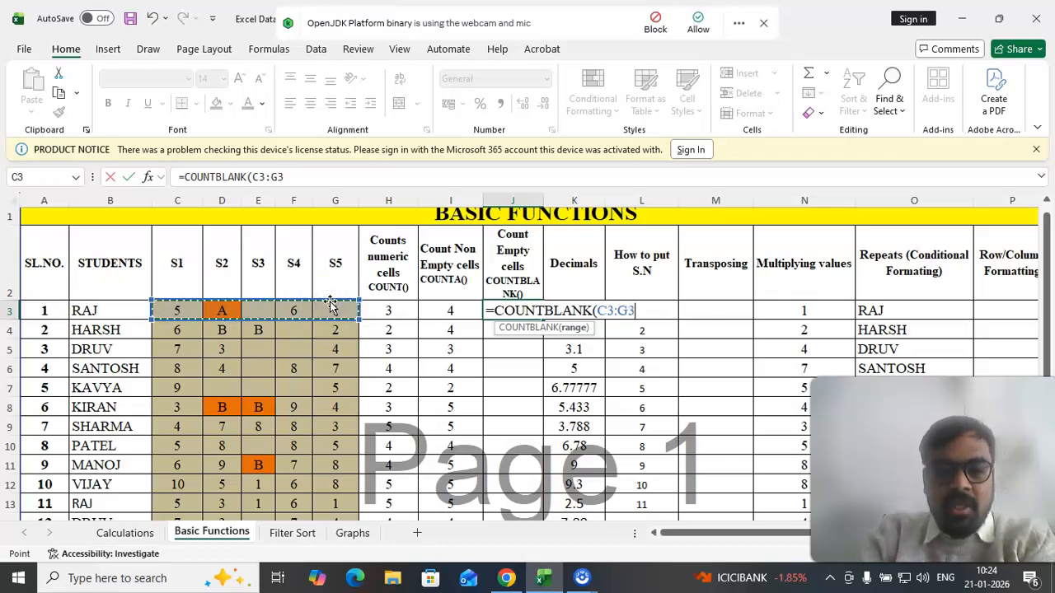
key("Return")
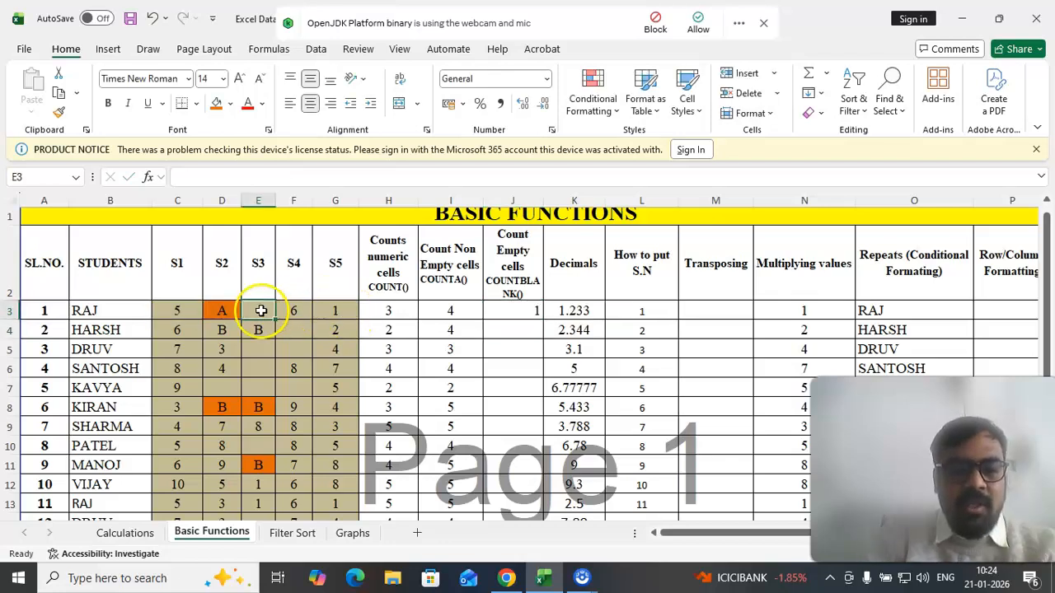
Copy the COUNTBLANK formula from J3 down to J14 and centre the results
left_click(508, 315)
left_click_drag(545, 323, 524, 438)
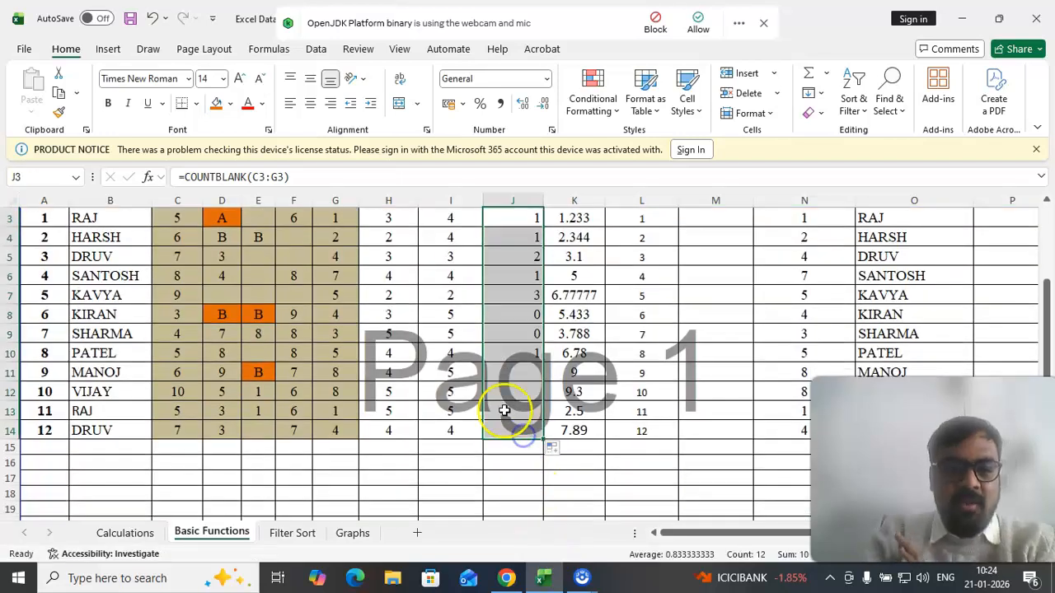
left_click(311, 103)
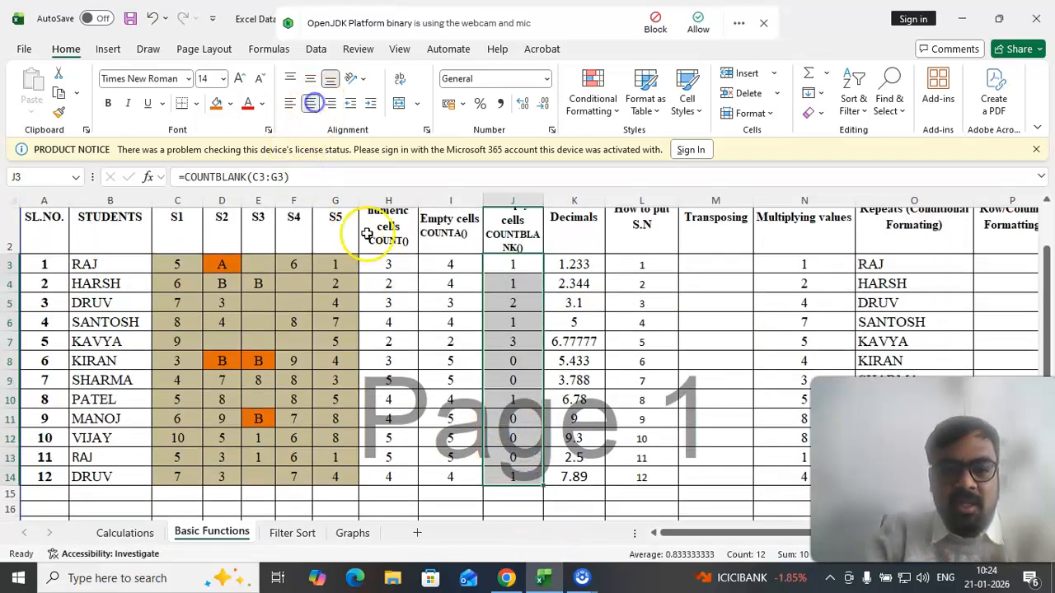
Compare the third student's empty marks in E5:F5 with the blank count in J5
scroll(412, 353, "up", 1)
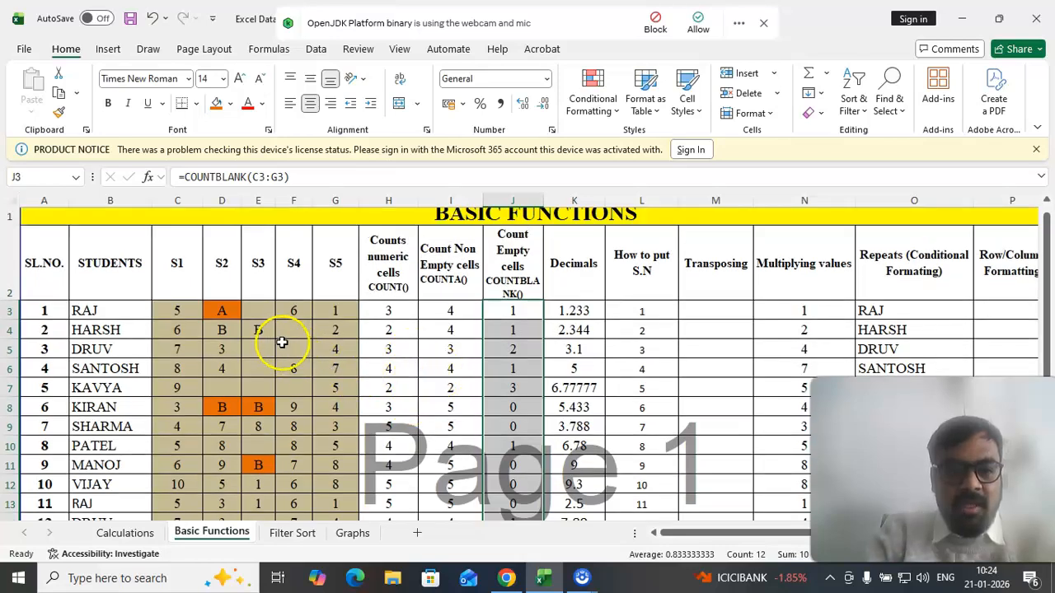
left_click_drag(247, 352, 290, 351)
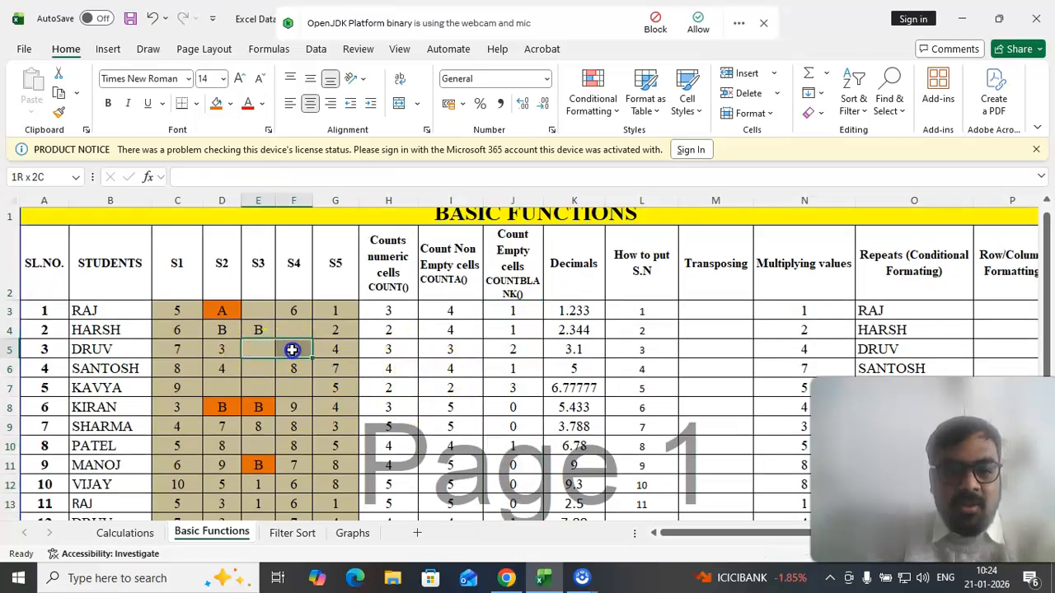
left_click(512, 350)
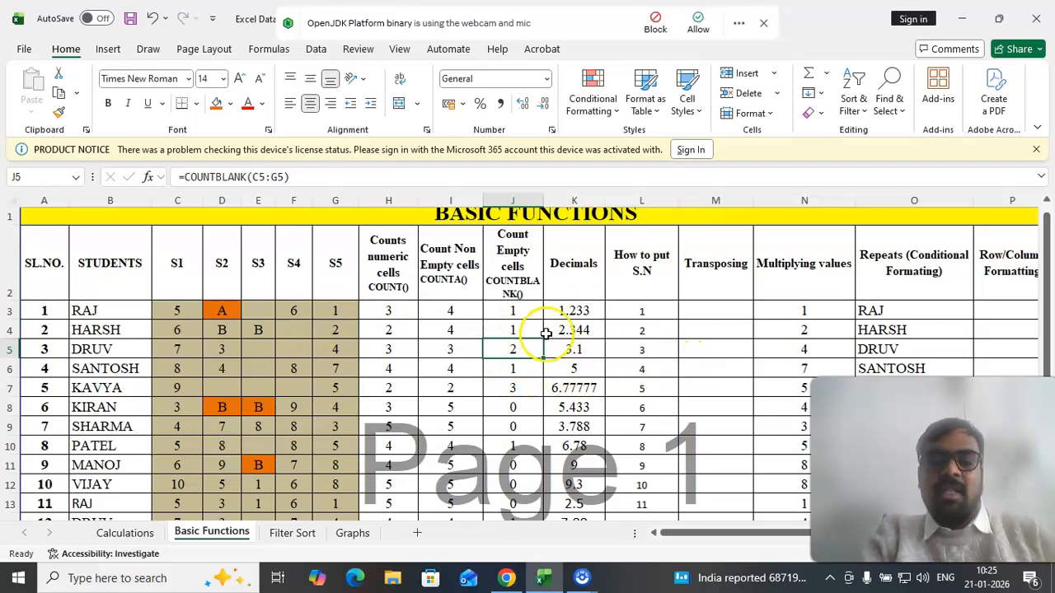
Format the Decimals column values in K3:K14 to show two decimal places
left_click(583, 266)
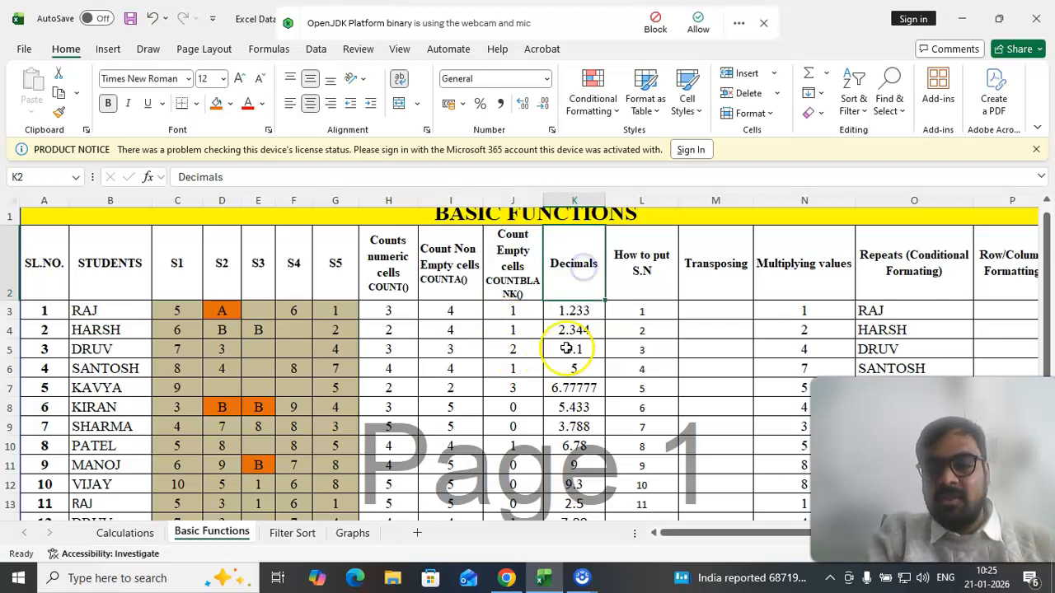
left_click_drag(573, 310, 594, 462)
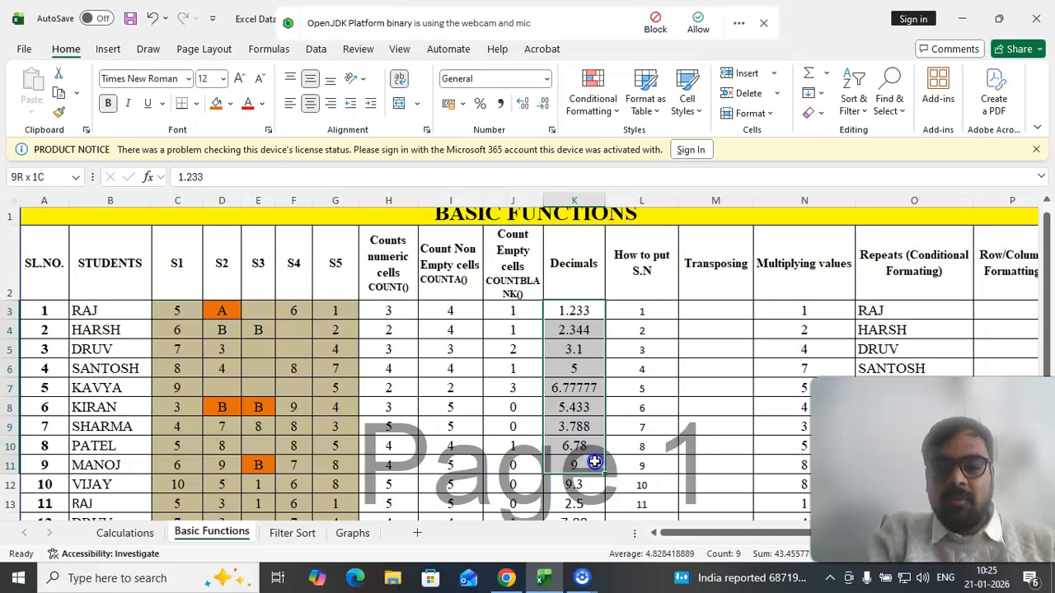
left_click_drag(595, 462, 582, 404)
scroll(643, 313, "up", 1)
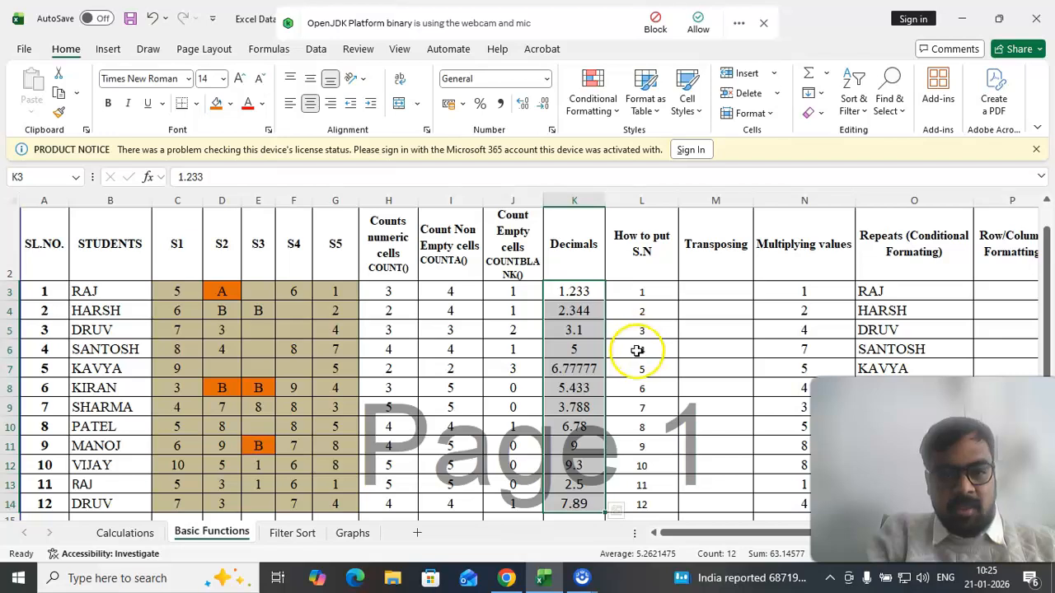
left_click_drag(569, 297, 584, 412)
scroll(671, 245, "up", 1)
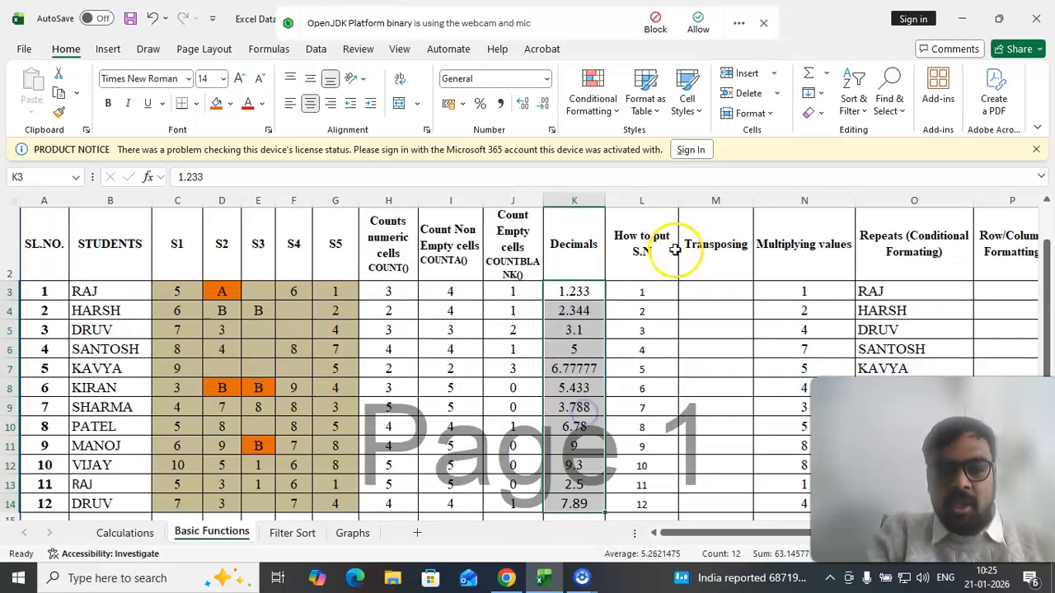
left_click(525, 107)
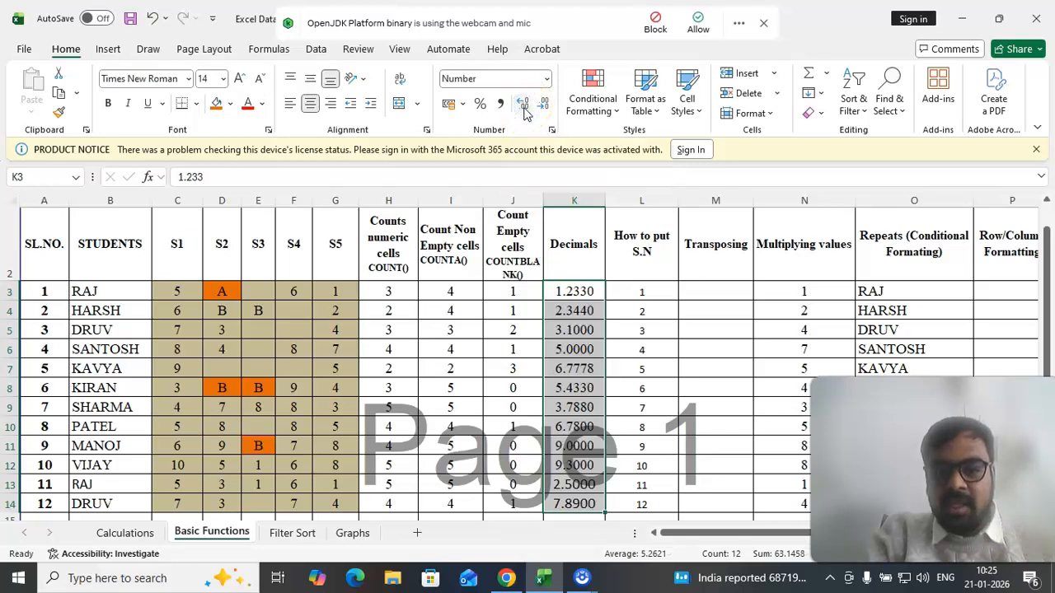
left_click(543, 106)
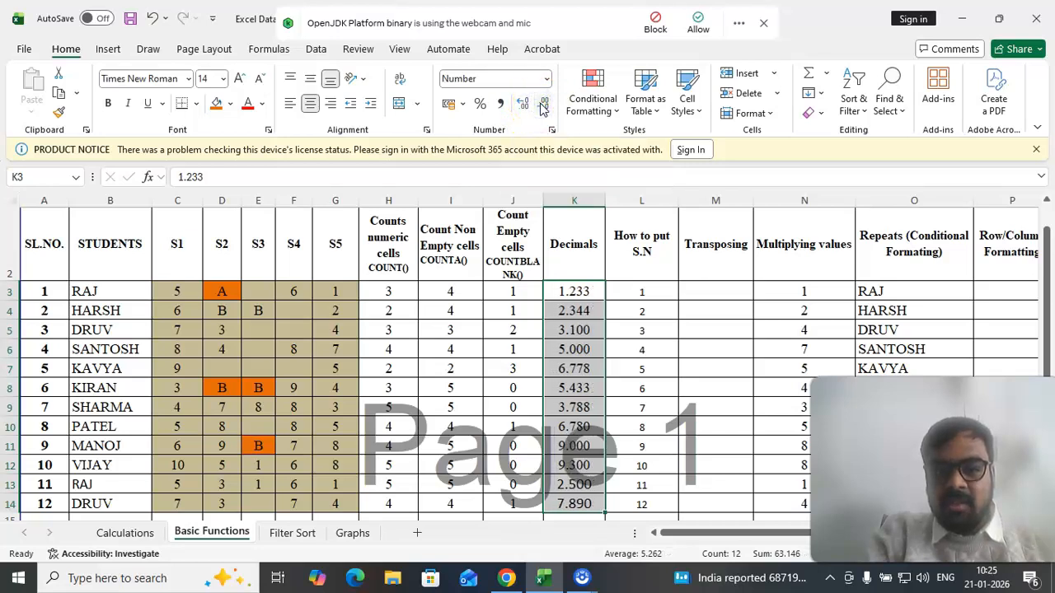
left_click(541, 105)
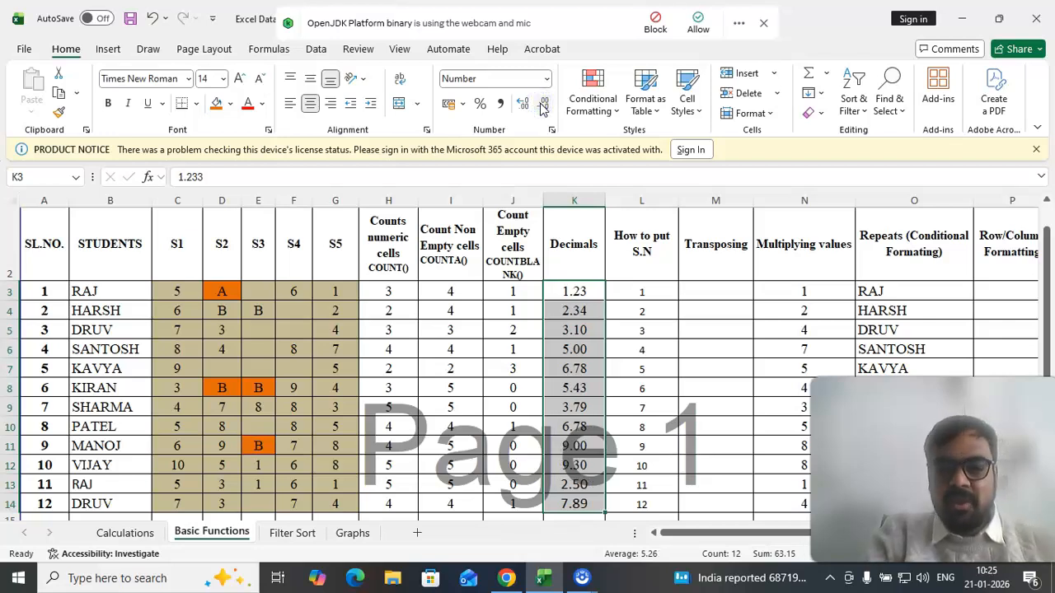
Try one and three decimal places on K3:K14, restore two decimal places, and review the Decimals column
left_click(543, 105)
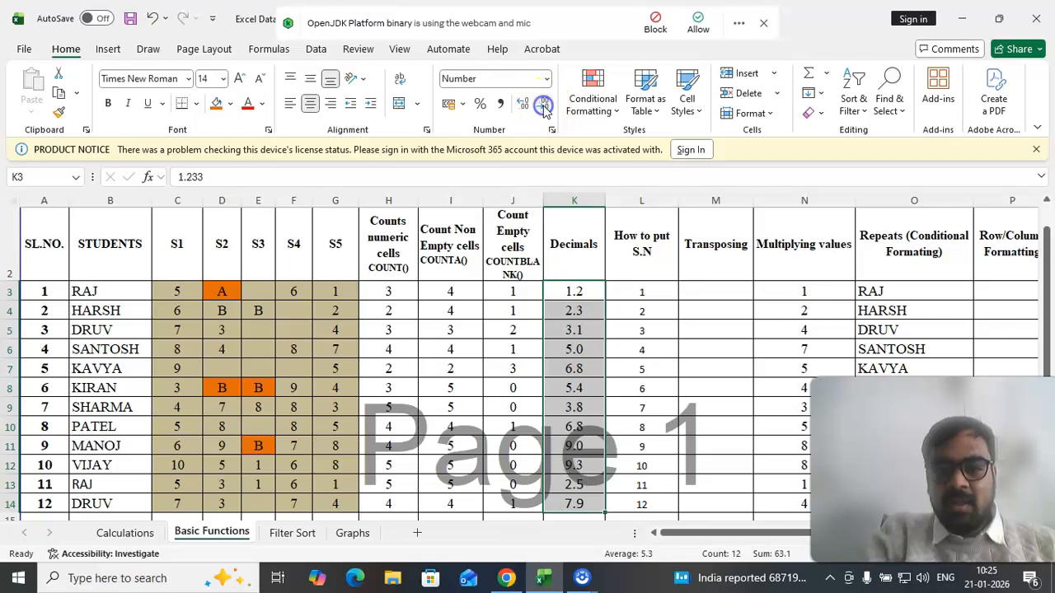
left_click(531, 111)
left_click(524, 107)
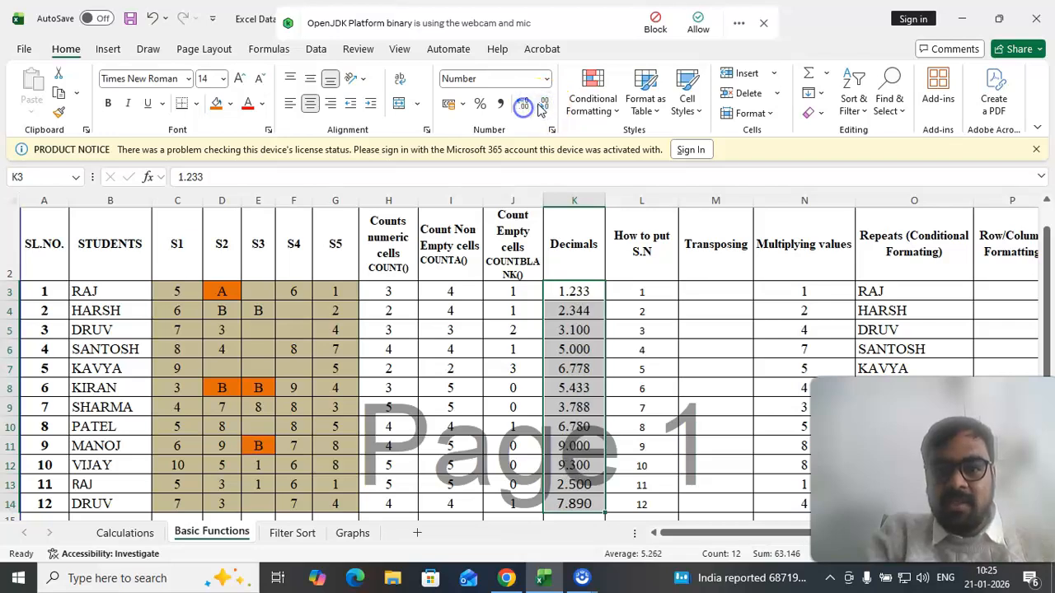
left_click(543, 106)
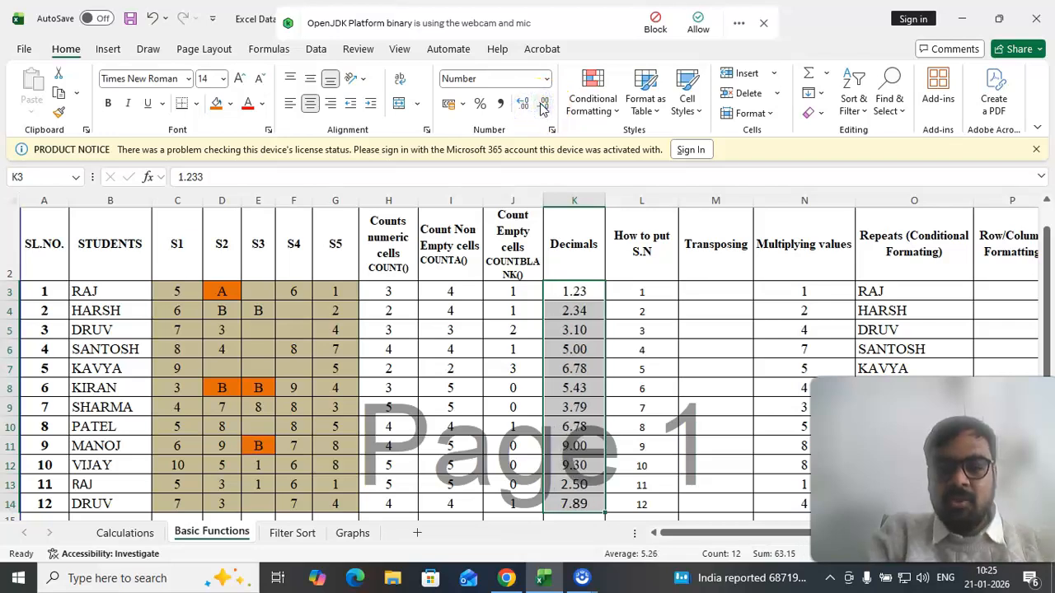
scroll(568, 354, "down", 1)
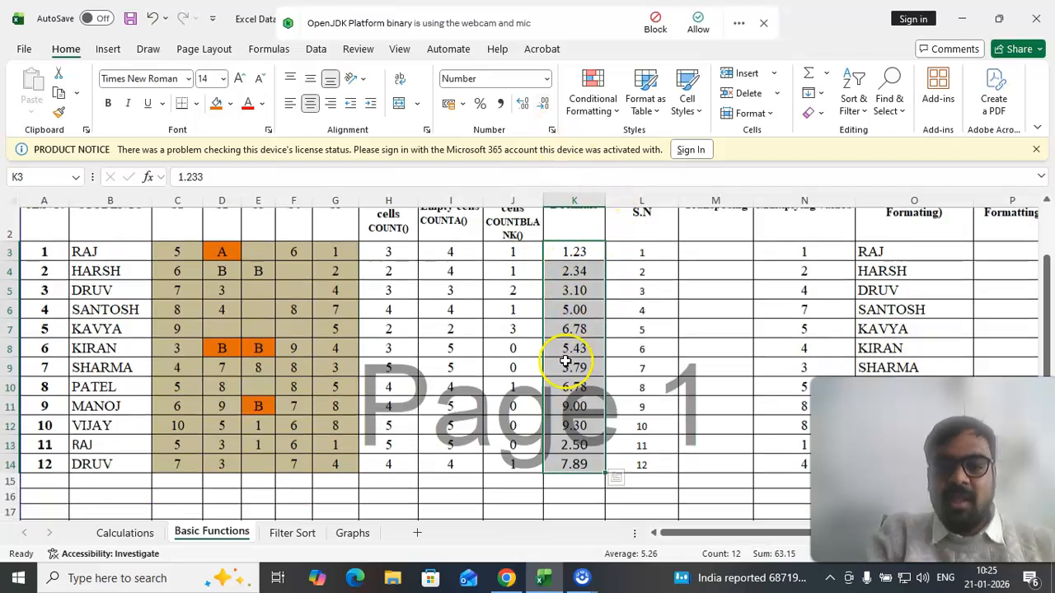
scroll(574, 369, "up", 2)
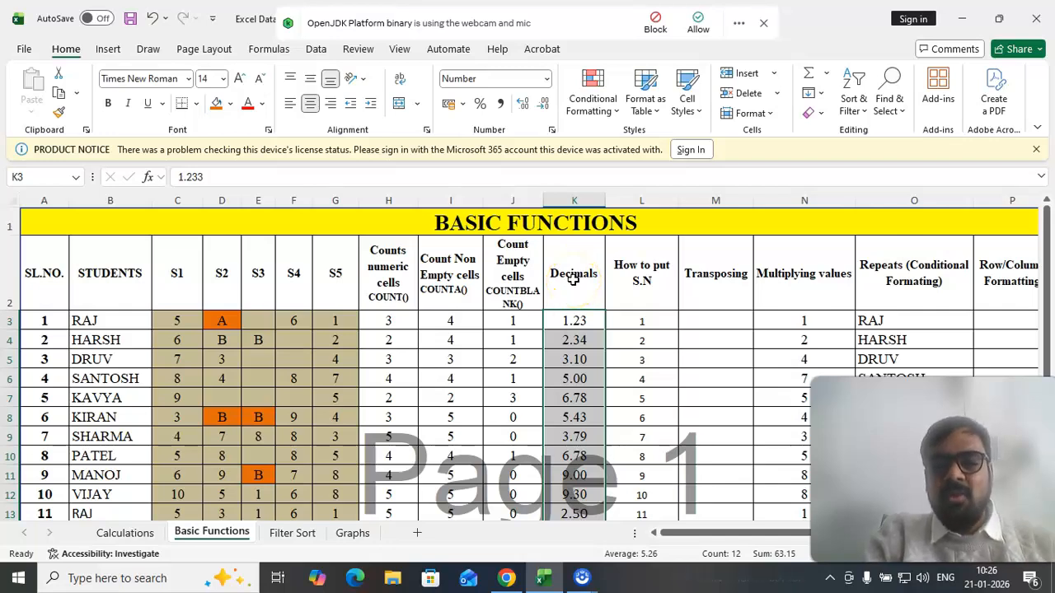
left_click(573, 278)
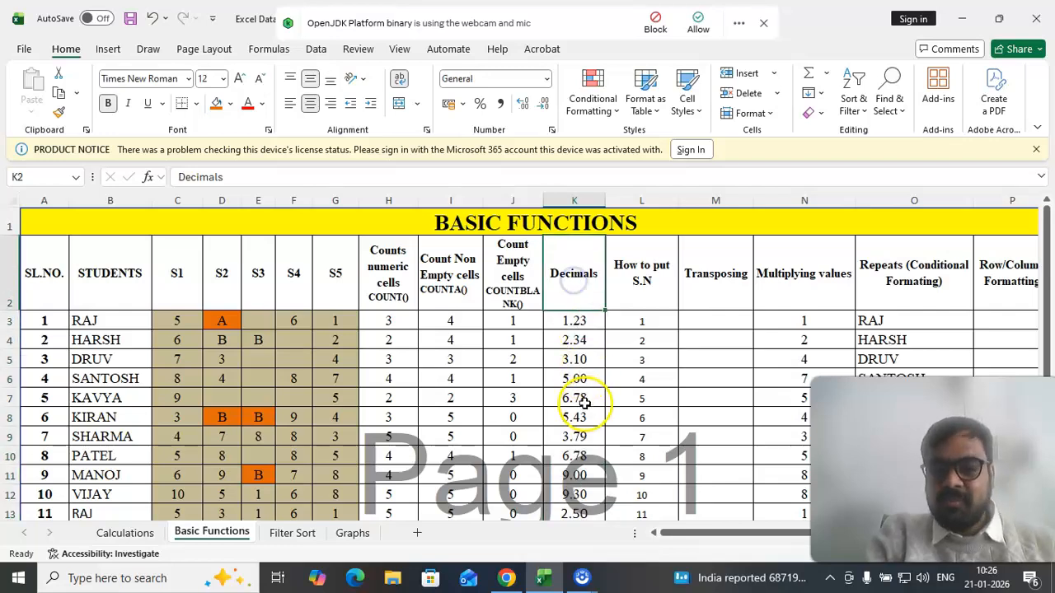
Clear the existing serial numbers from L3:L14 in the How to put S.N column
left_click(649, 280)
left_click_drag(642, 321, 647, 432)
scroll(666, 428, "up", 1)
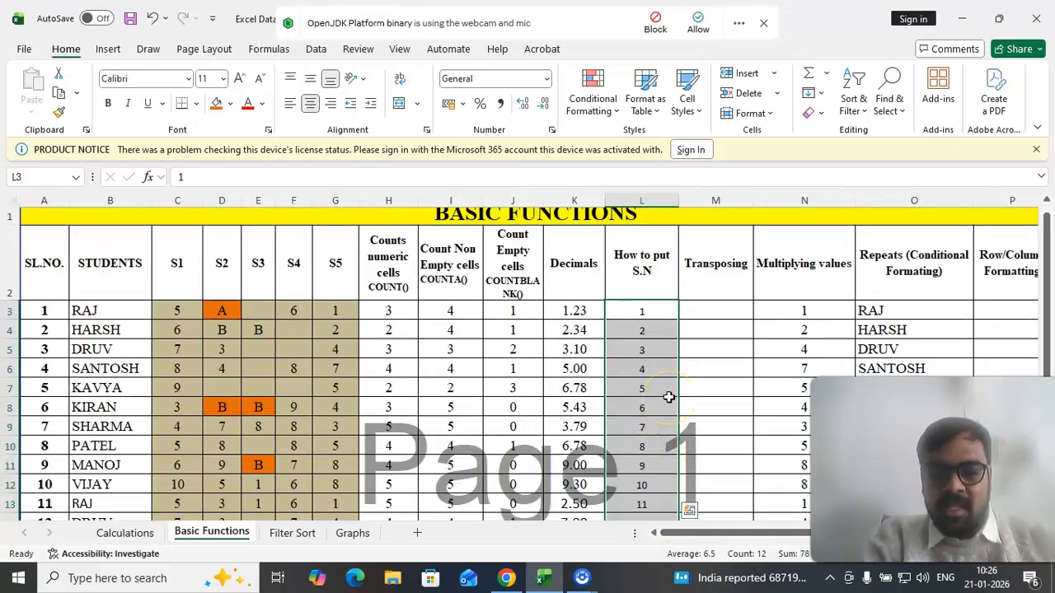
key("Delete")
Enter serial numbers 1 and 2 in L3 and L4 of the How to put S.N column
left_click(643, 306)
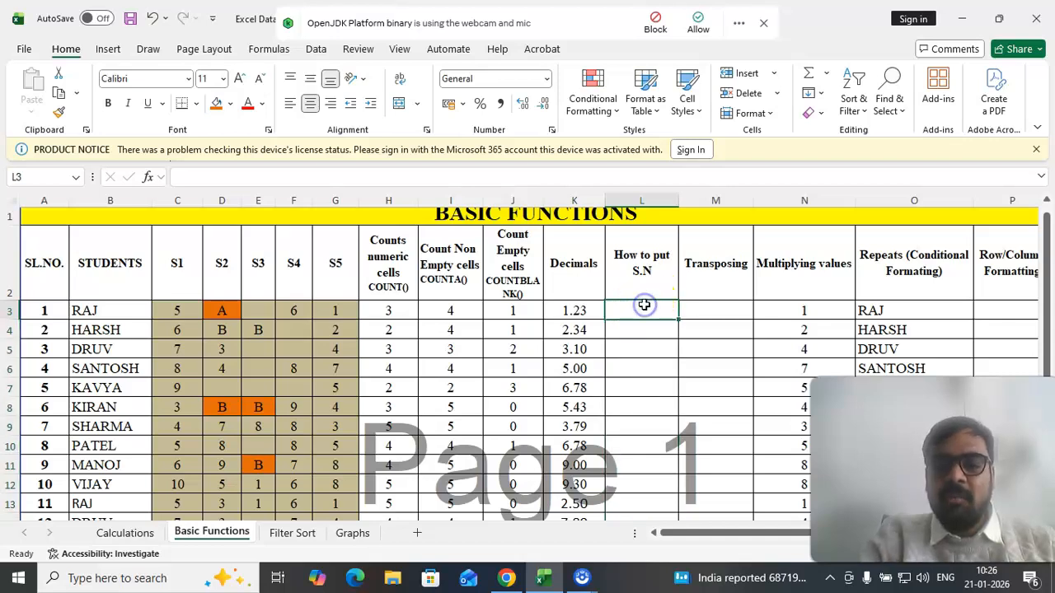
type("1")
key("Return")
type("2")
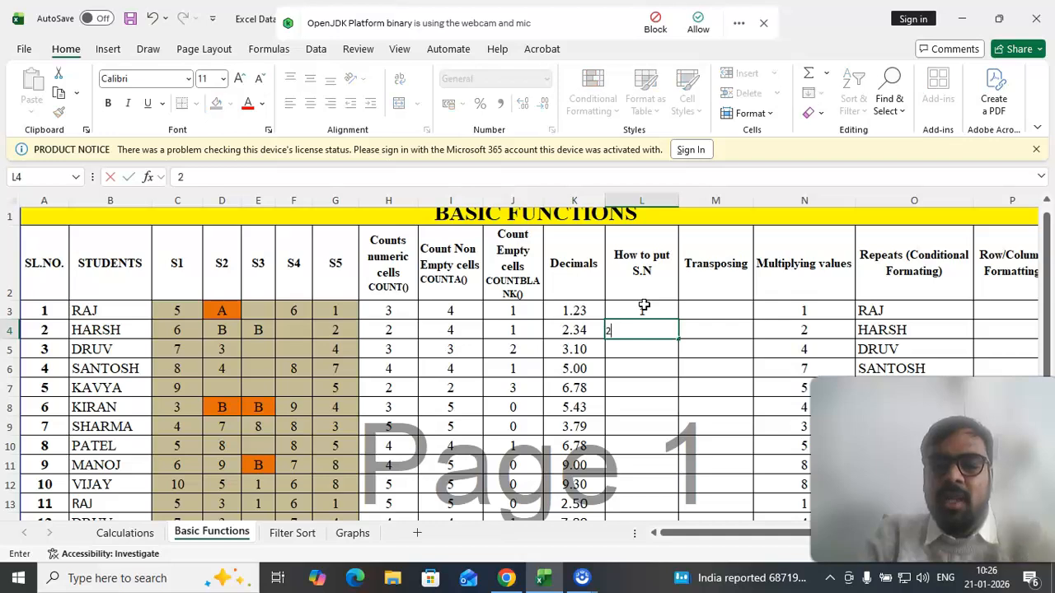
left_click_drag(643, 307, 651, 331)
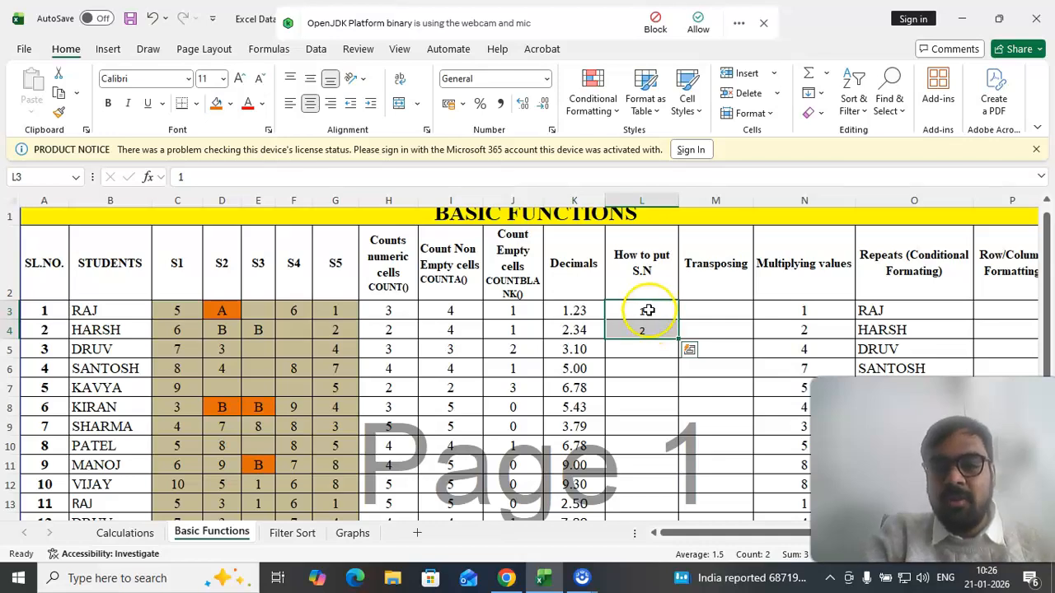
left_click(642, 312)
left_click_drag(642, 327, 656, 330)
Enter 3 in L5 and extend the serial number series from L3:L5 down to L14
left_click(654, 350)
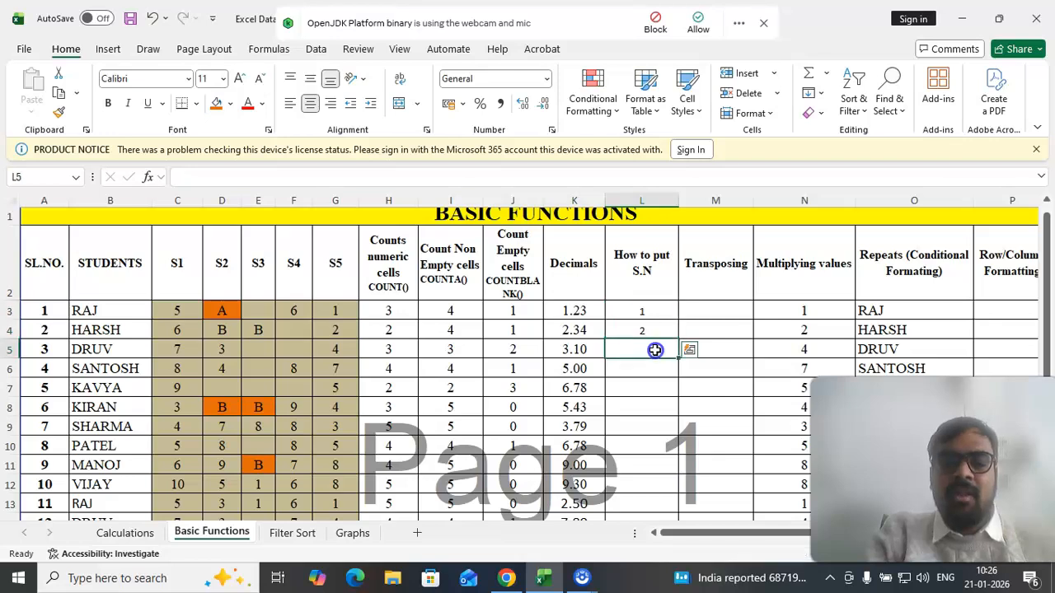
type("3")
key("Return")
left_click_drag(651, 310, 669, 444)
scroll(736, 306, "up", 2)
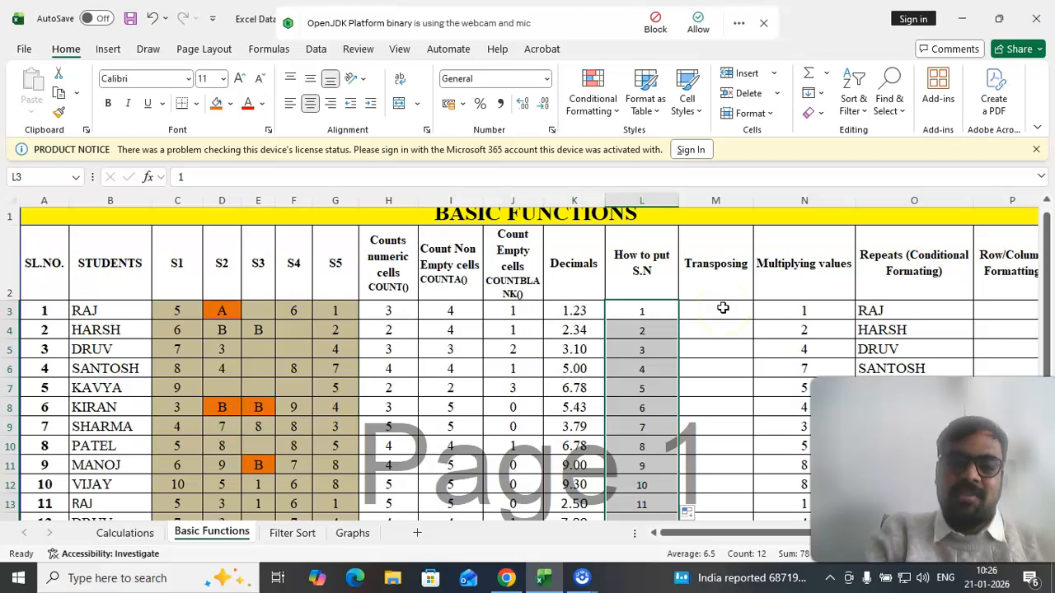
Compare the seventh student's marks in C9:G9 with the empty cells under the Transposing heading
left_click(714, 267)
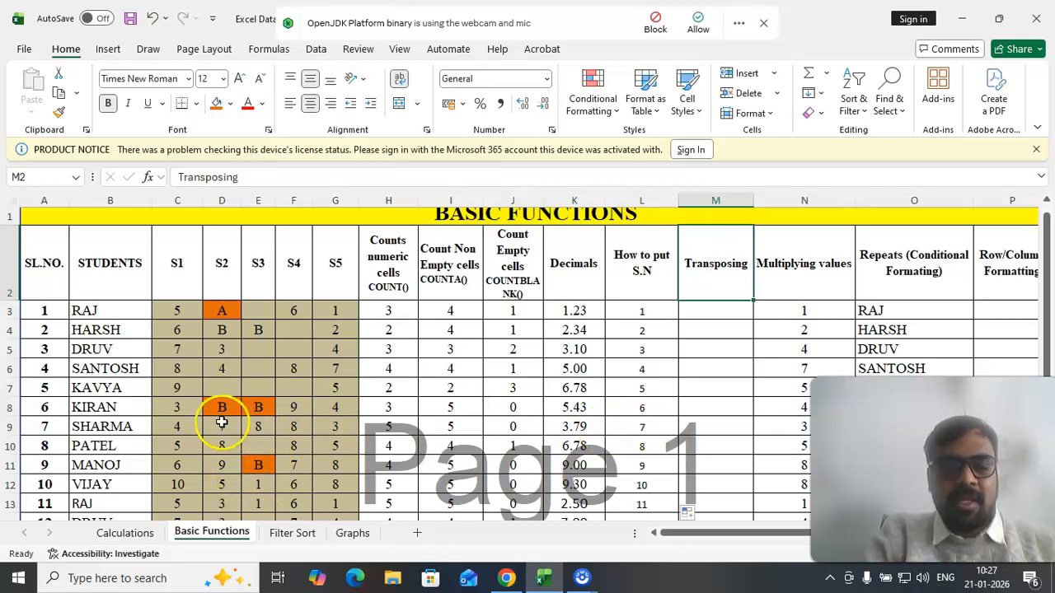
left_click_drag(177, 427, 327, 430)
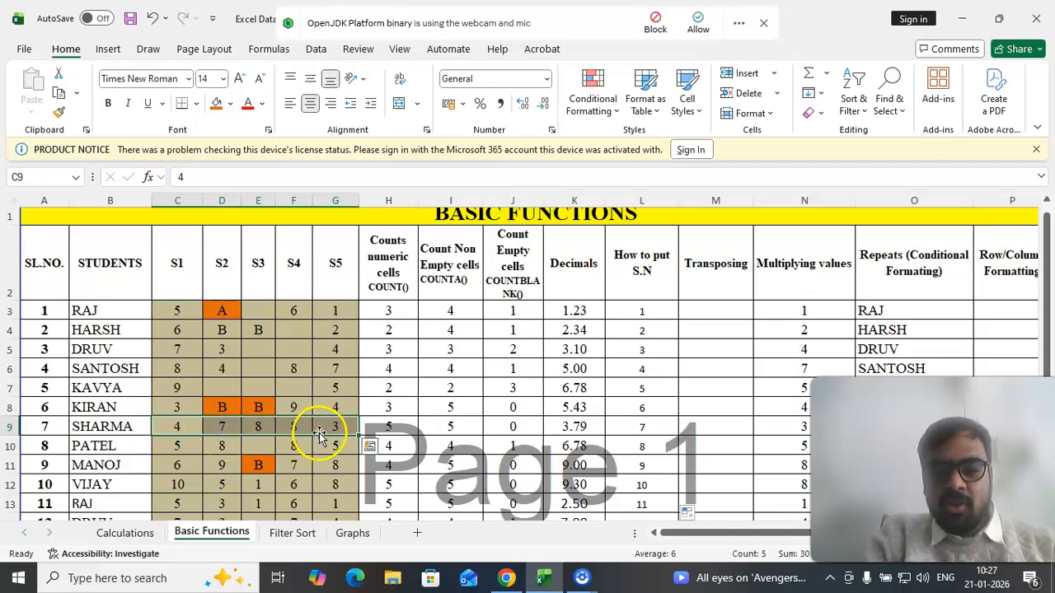
left_click_drag(701, 308, 710, 476)
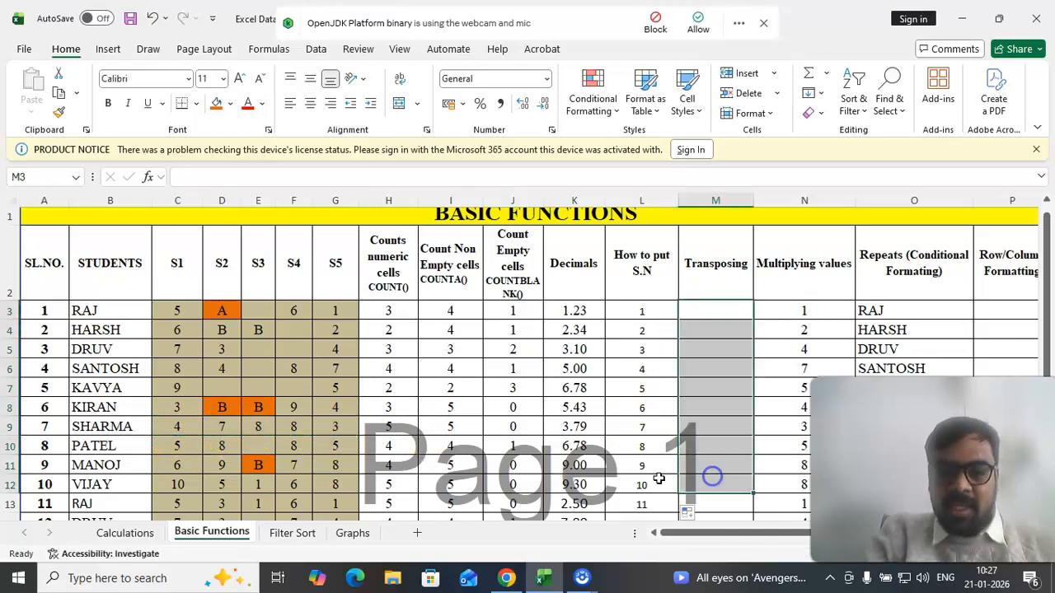
left_click(721, 380)
left_click_drag(173, 426, 320, 427)
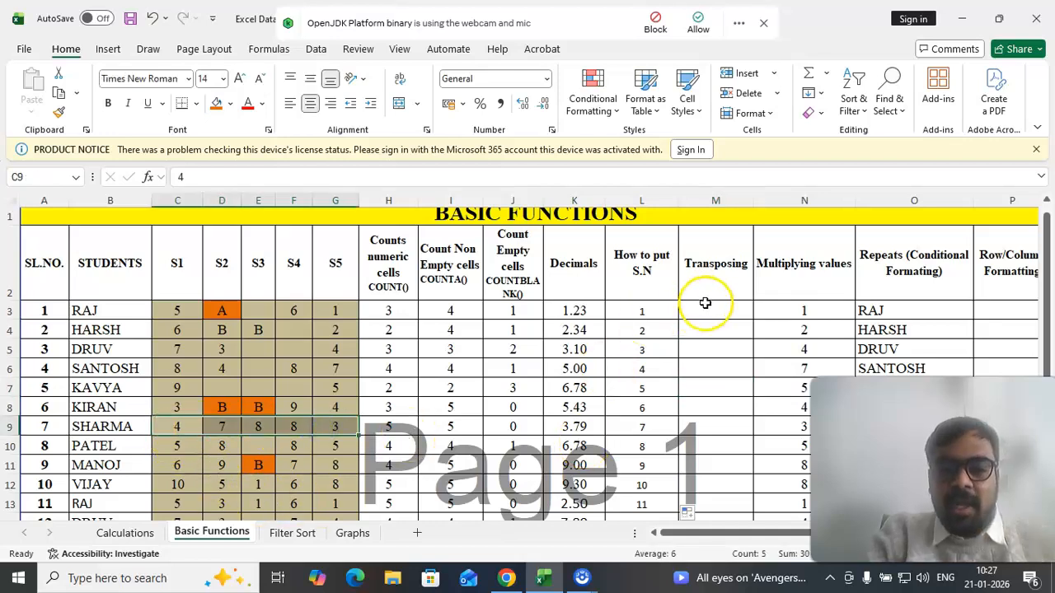
left_click_drag(705, 310, 700, 335)
left_click(711, 362)
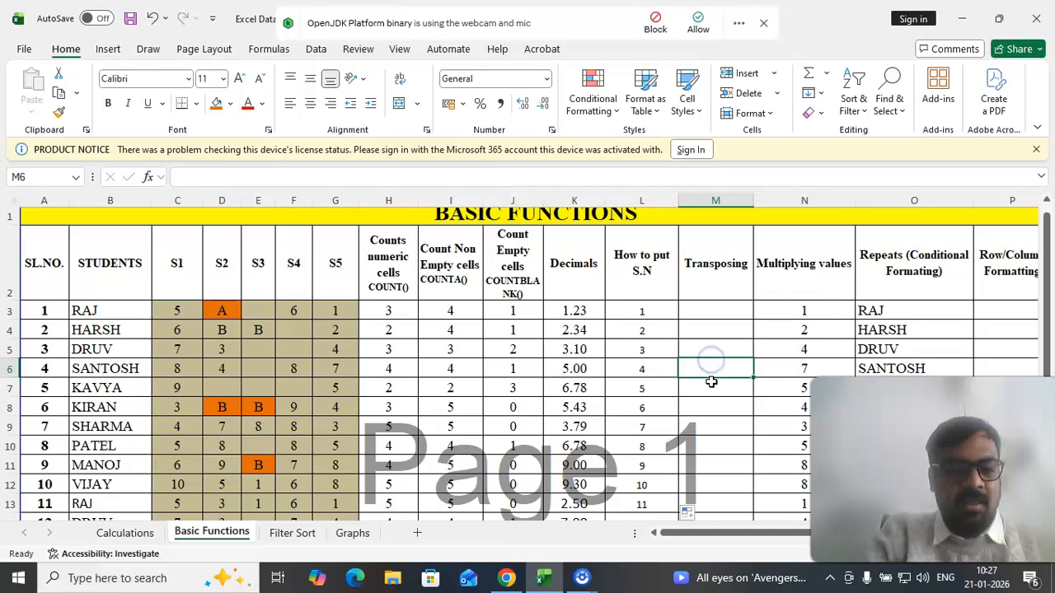
Copy the seventh student's marks in C9:G9 and paste them transposed into the Transposing column starting at M3
left_click_drag(167, 429, 338, 426)
key("ctrl+c")
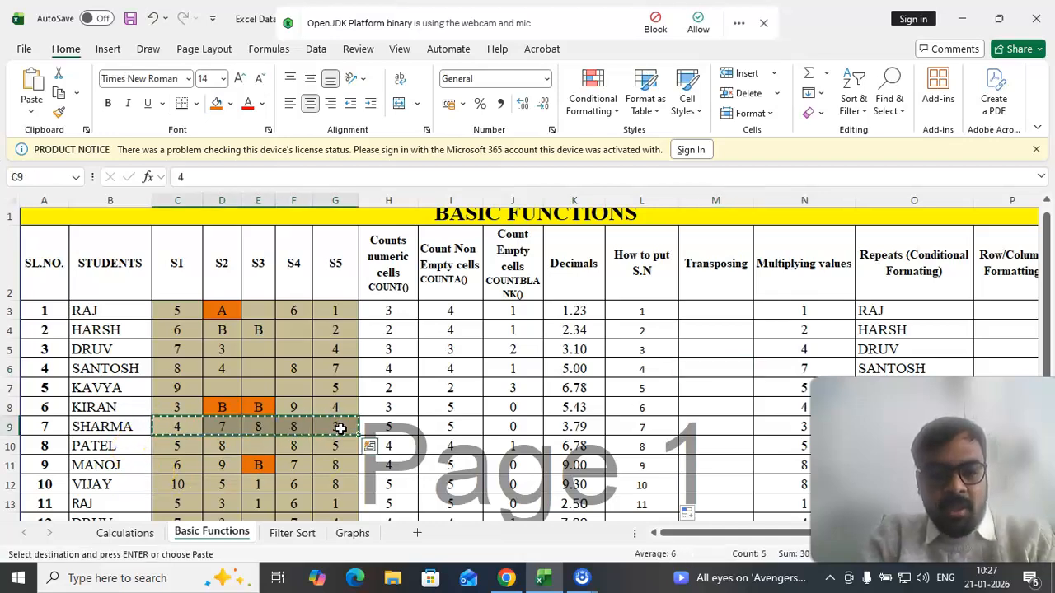
left_click(707, 313)
right_click(710, 314)
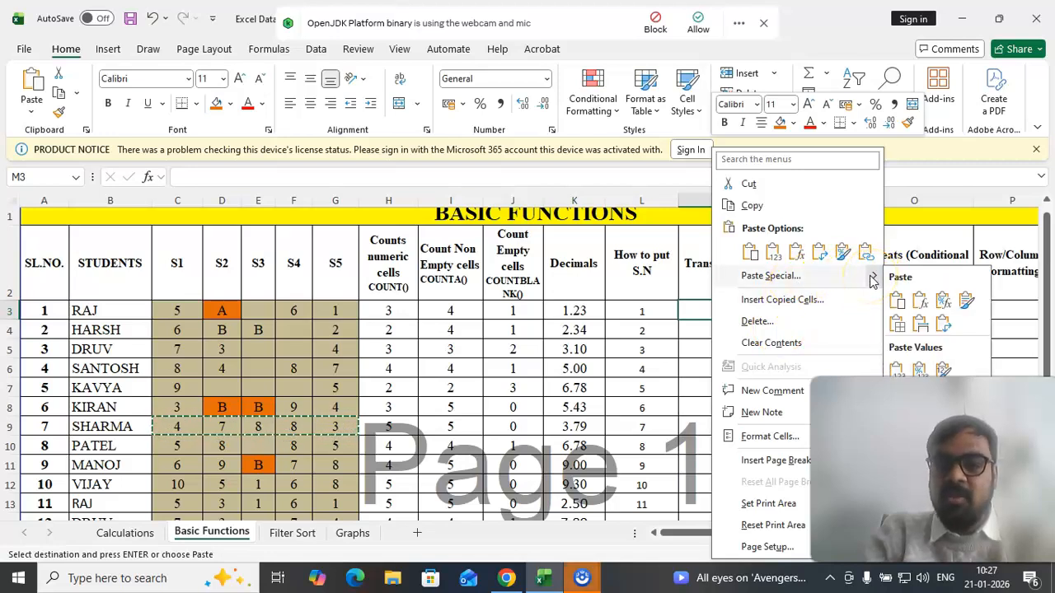
left_click(861, 280)
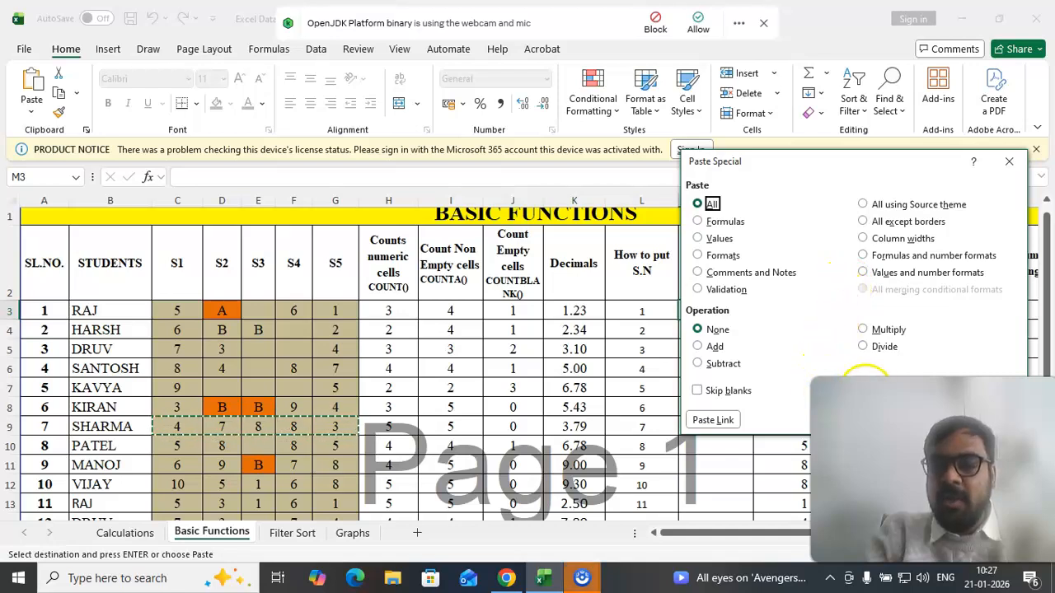
left_click(865, 390)
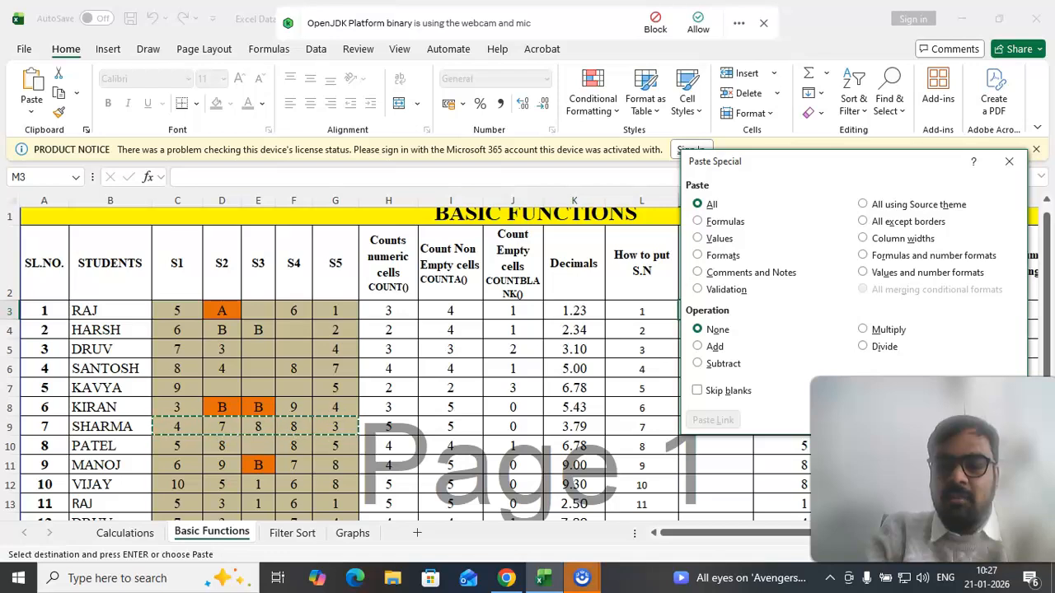
key("Return")
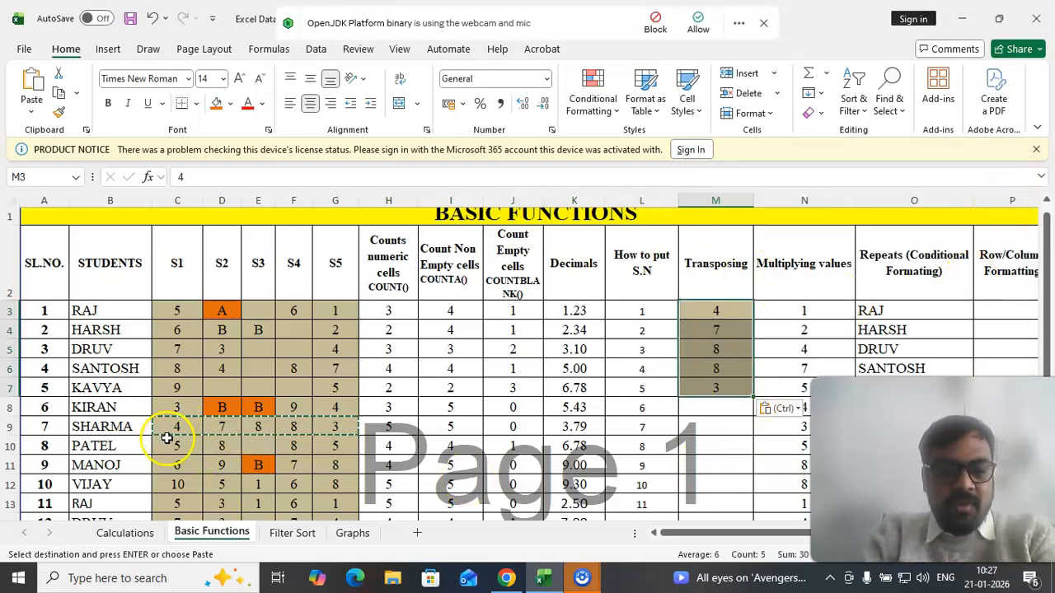
Compare the original marks row C9:G9 with the transposed values in M3:M7
left_click_drag(169, 430, 317, 429)
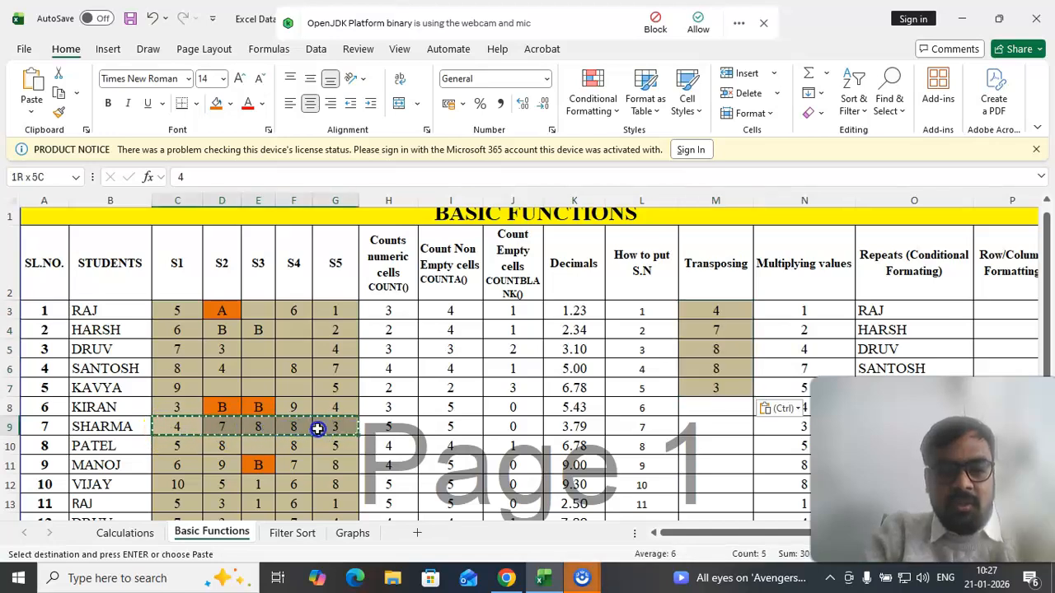
left_click_drag(705, 311, 714, 394)
left_click_drag(715, 393, 715, 393)
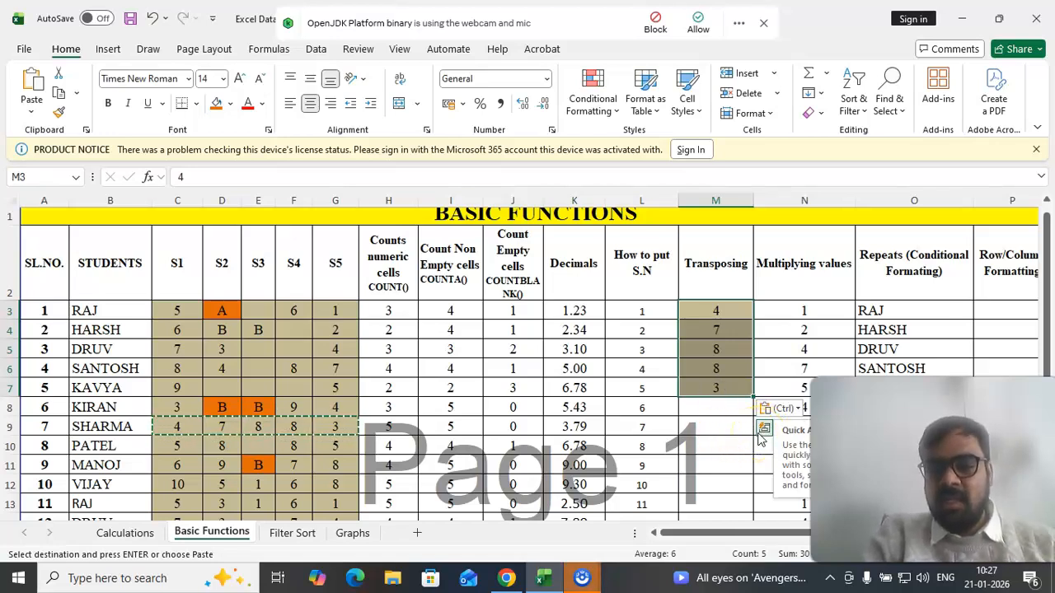
left_click_drag(935, 470, 123, 435)
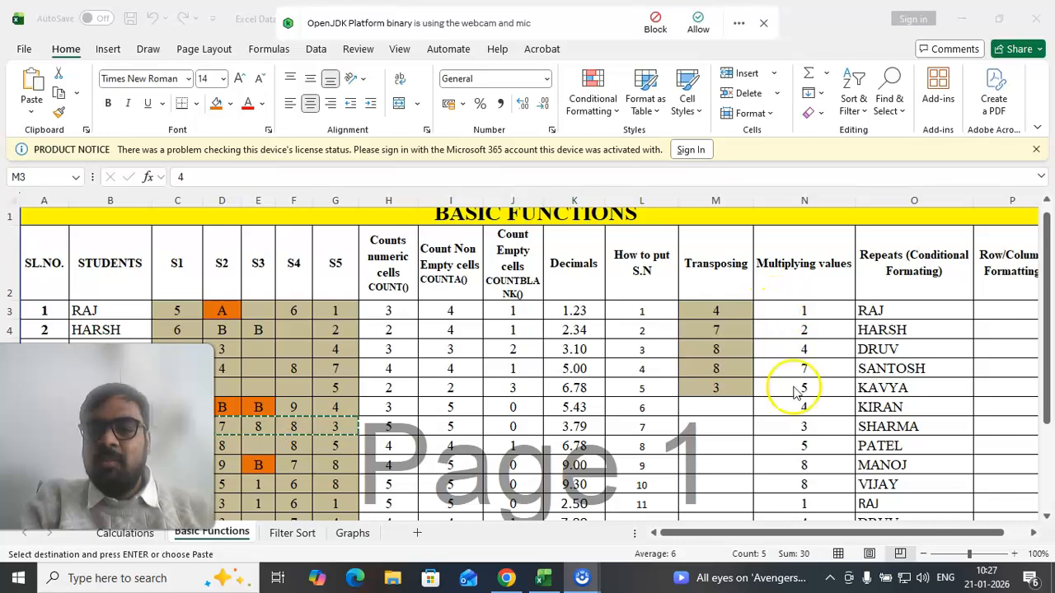
Review the numbers in the Multiplying values column from N3 down to N11
left_click(803, 314)
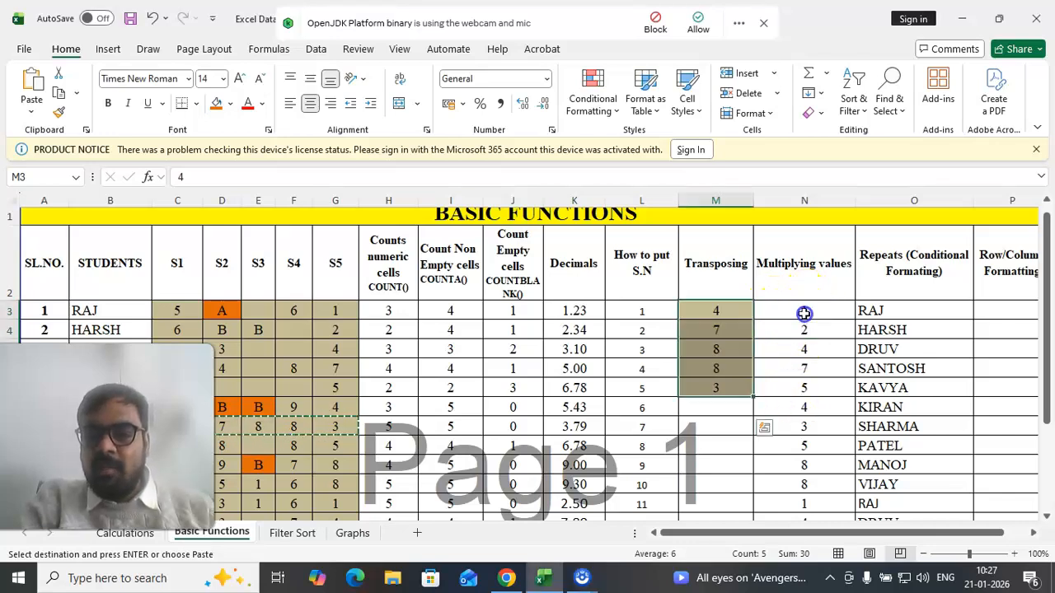
left_click_drag(804, 309, 820, 471)
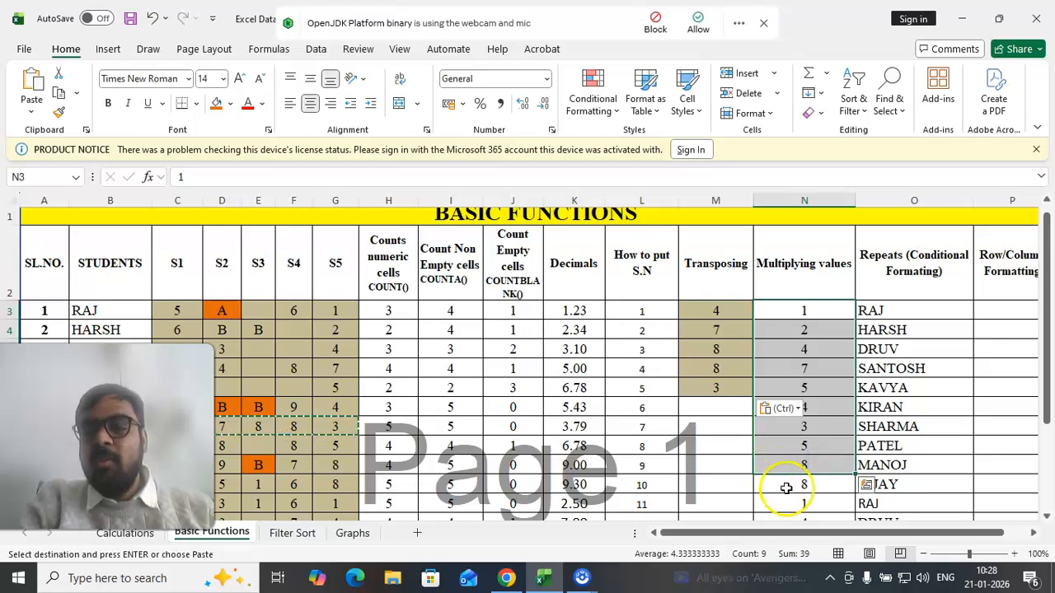
left_click_drag(812, 310, 820, 465)
left_click(711, 446)
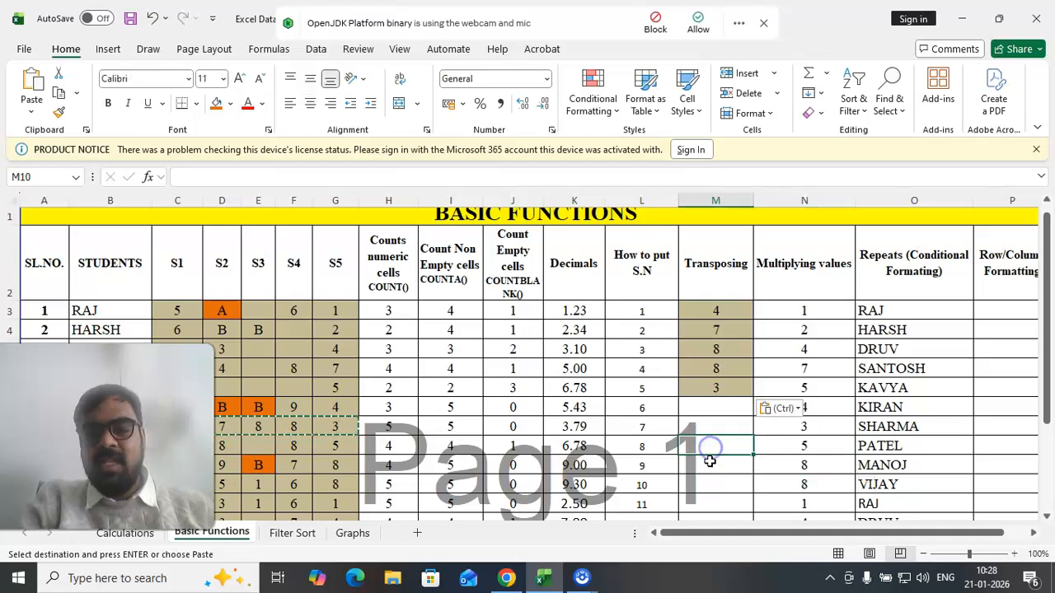
left_click(809, 310)
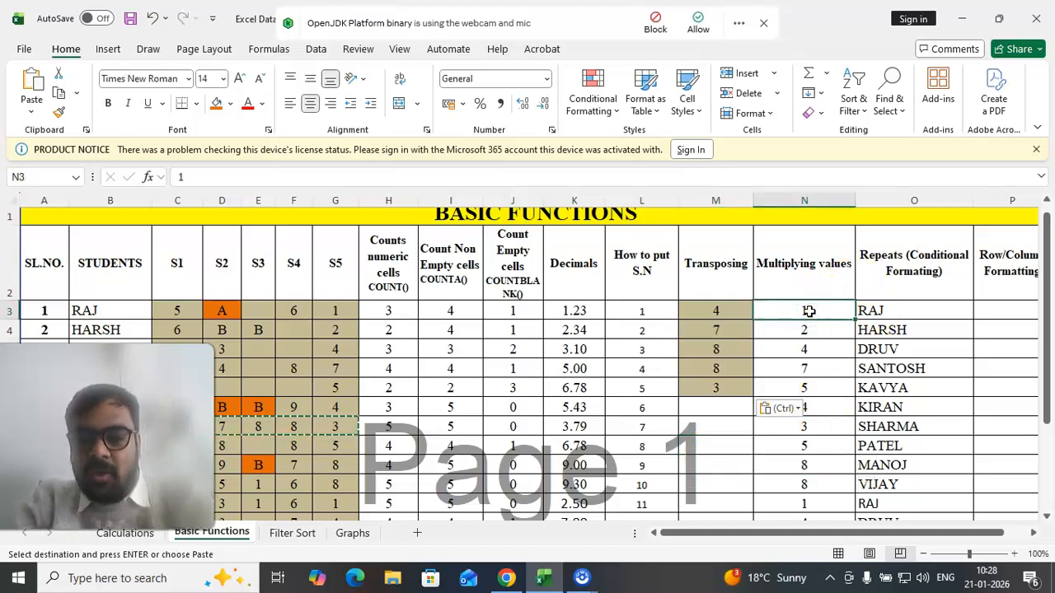
type("3")
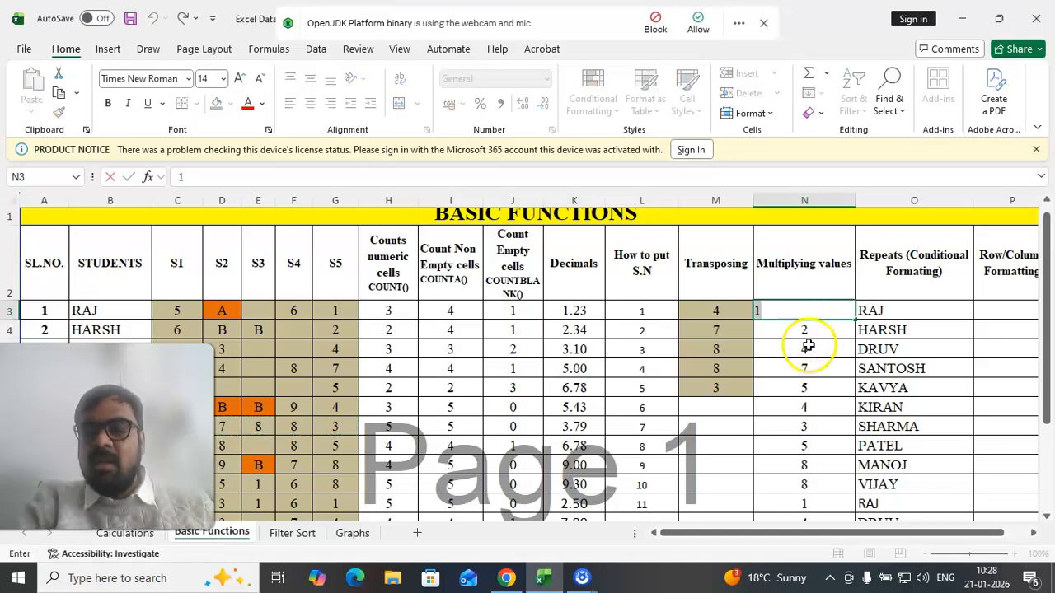
left_click(807, 349)
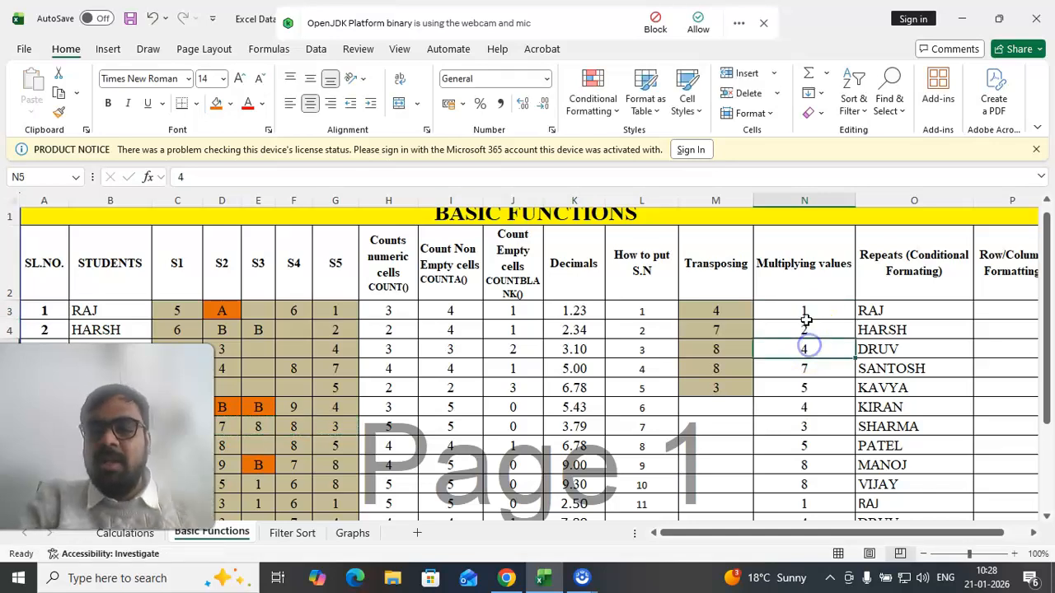
Enter the multiplier 3 in the empty cell M9 and copy that cell
left_click(712, 428)
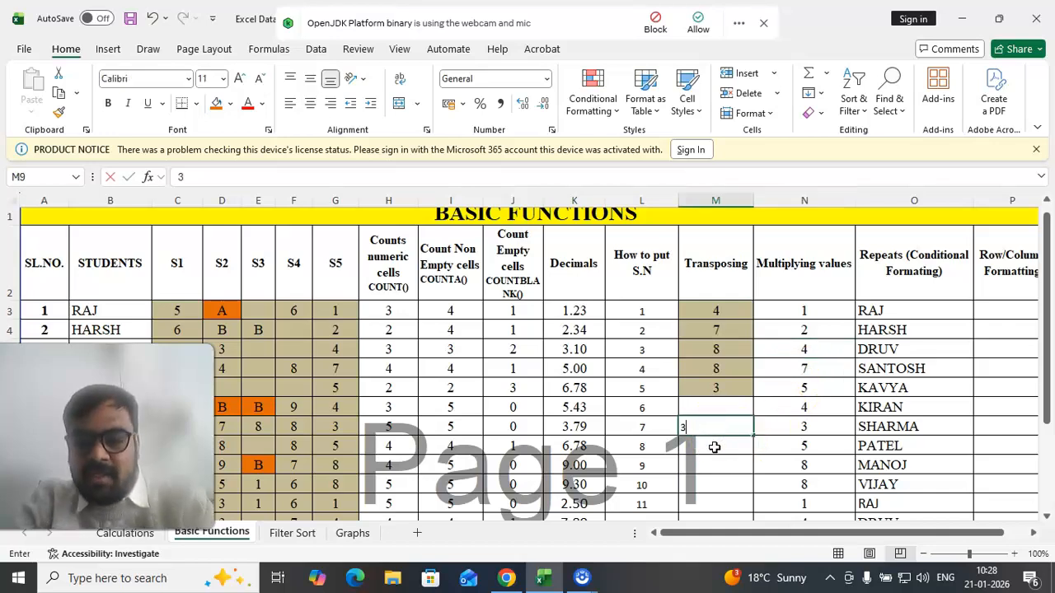
key("Return")
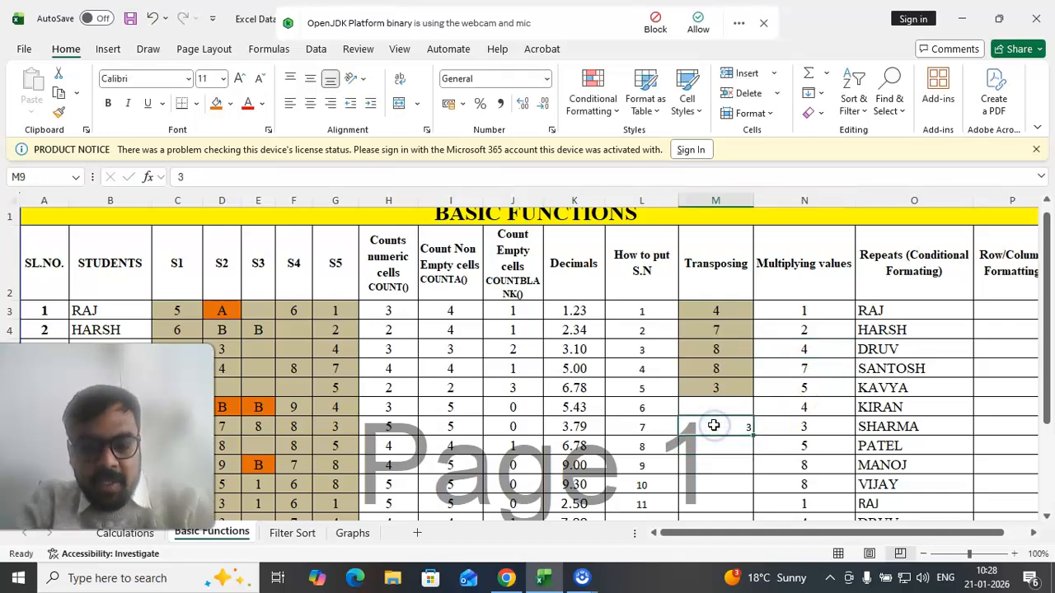
key("ctrl+c")
Multiply the values in N3:N14 by the copied number using Paste Special with the Multiply operation
left_click(801, 312)
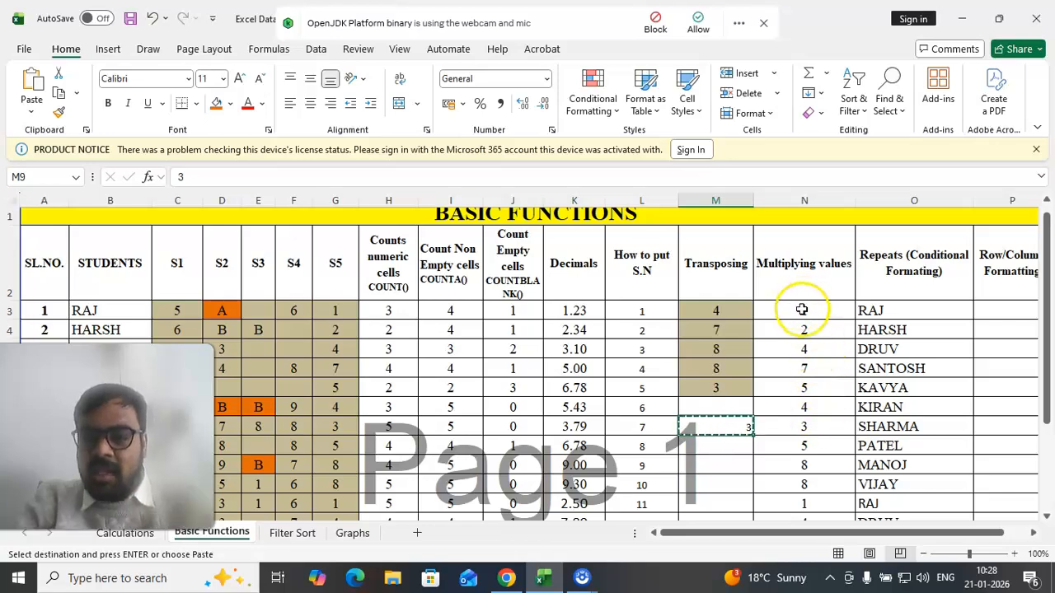
left_click_drag(801, 309, 802, 436)
scroll(853, 280, "up", 1)
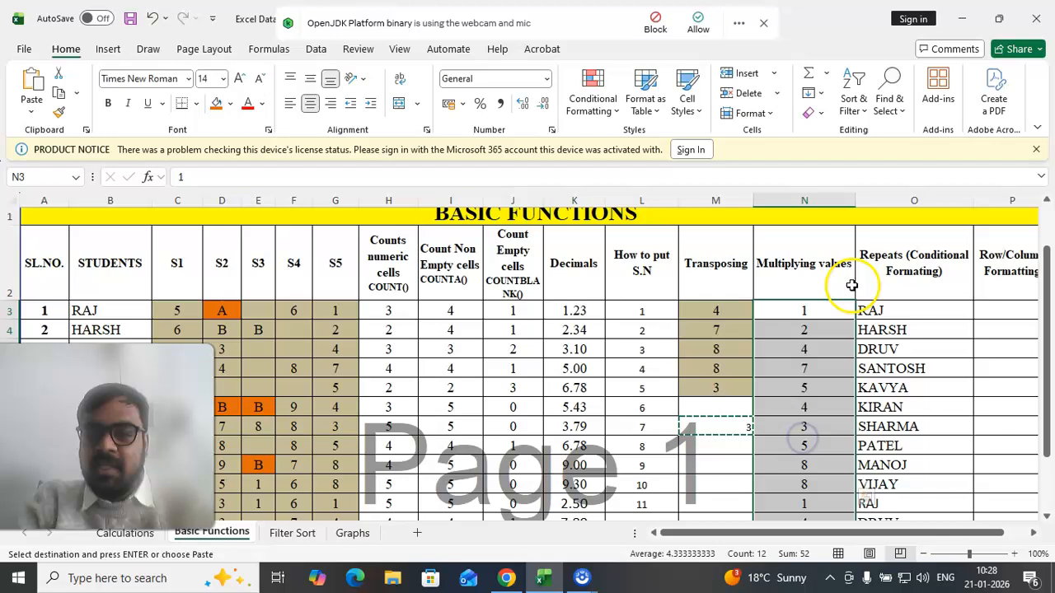
right_click(803, 329)
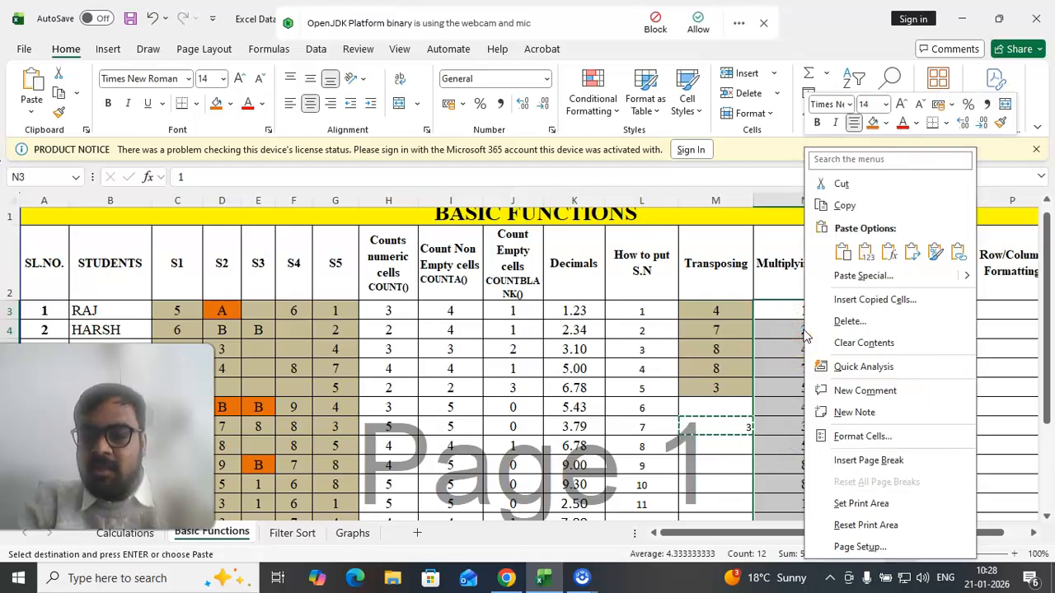
left_click(901, 275)
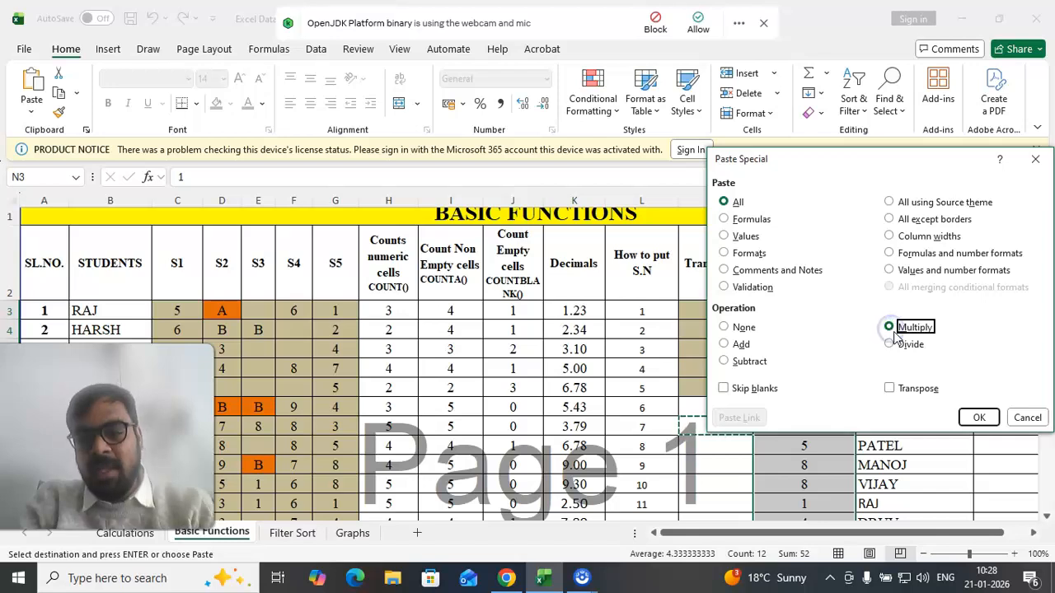
left_click(979, 418)
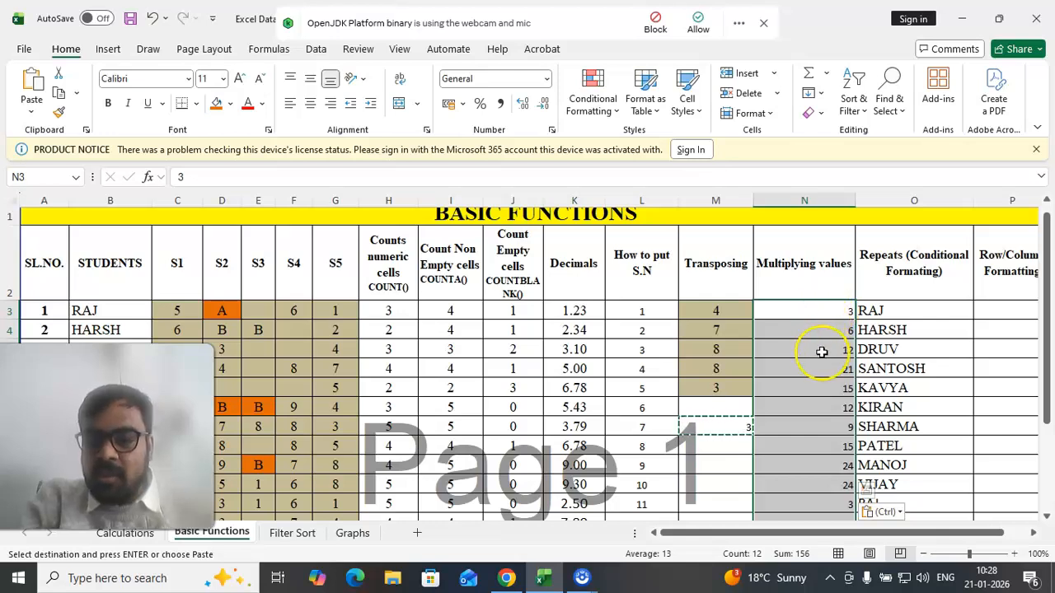
Center the values in N3:N14 of the Multiplying values column horizontally
left_click_drag(835, 309, 829, 430)
left_click(309, 103)
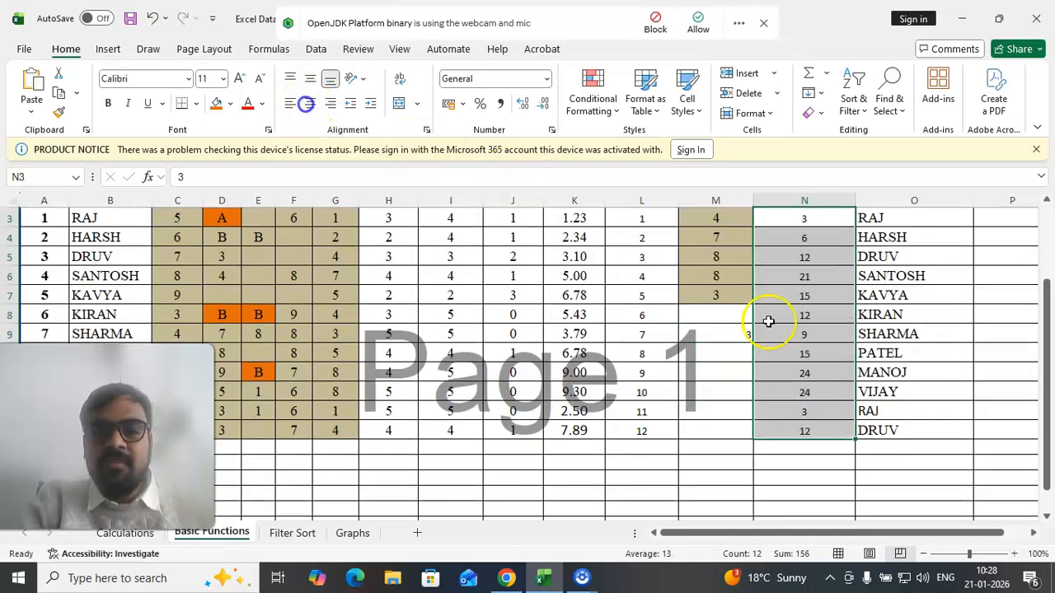
scroll(840, 369, "up", 1)
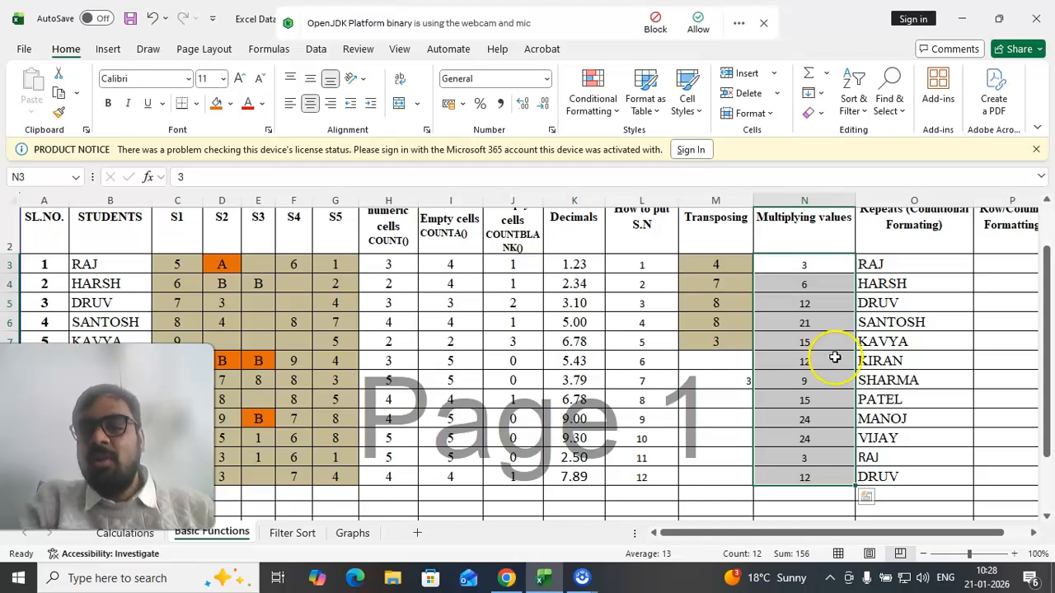
scroll(835, 357, "up", 1)
Review the names in the Repeats (Conditional Formating) column from O3 to O14 for repeated entries
left_click(799, 273)
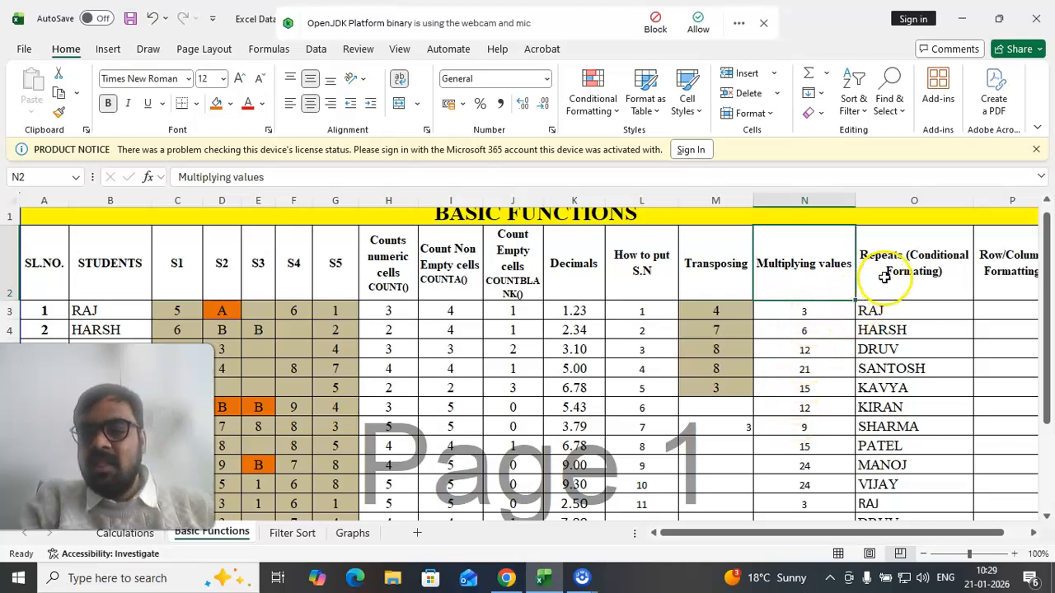
left_click(916, 265)
left_click_drag(890, 316, 892, 428)
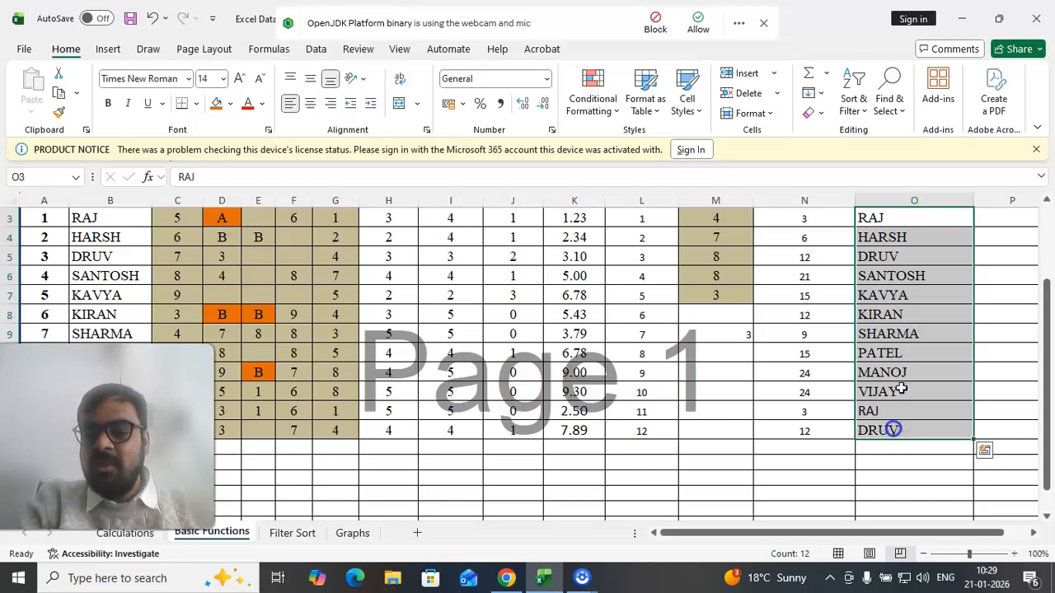
scroll(920, 318, "up", 1)
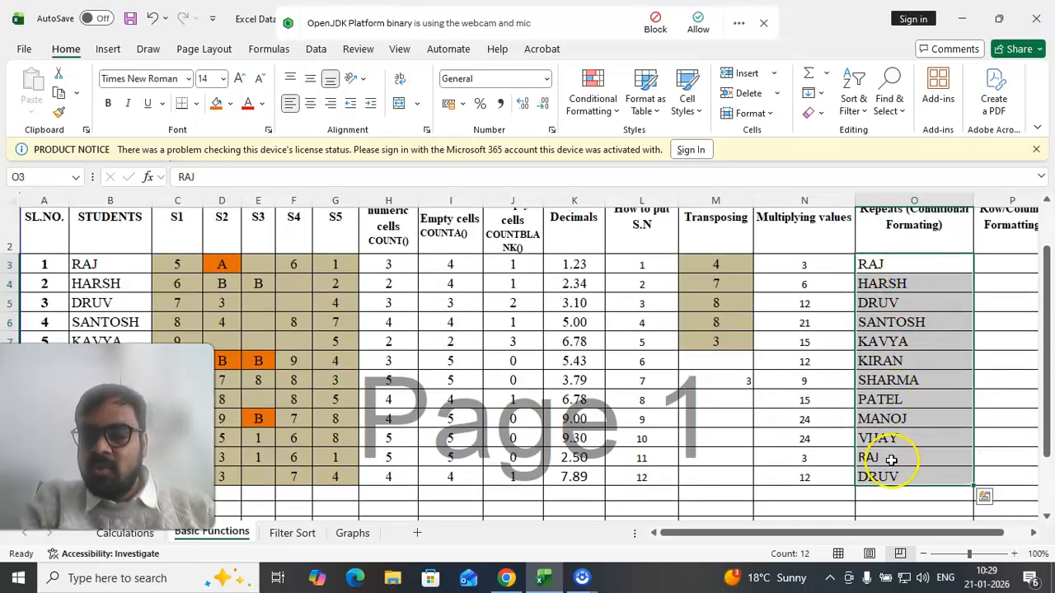
scroll(900, 380, "up", 1)
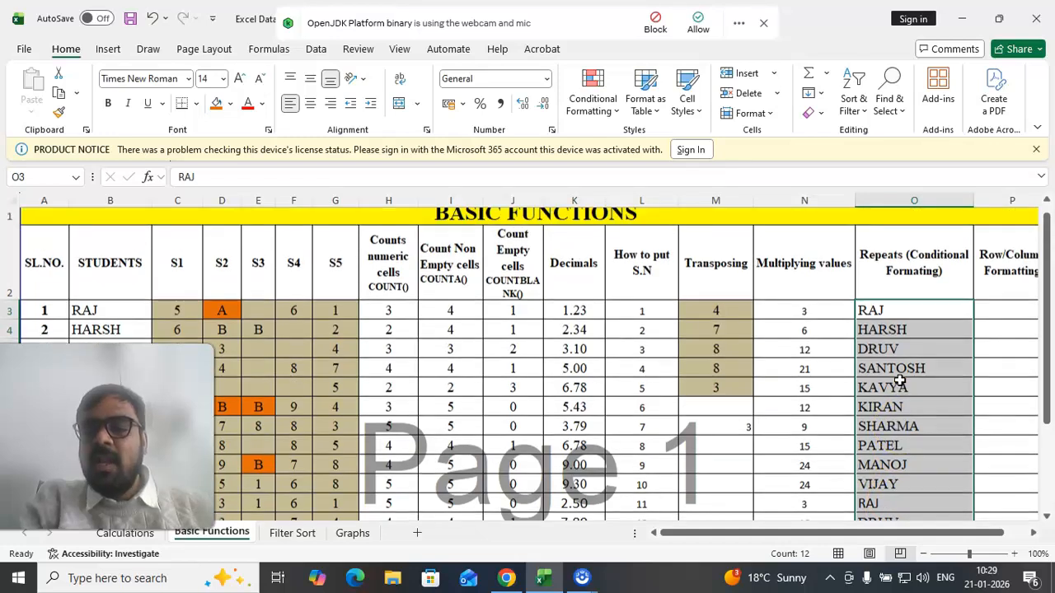
scroll(900, 385, "down", 1)
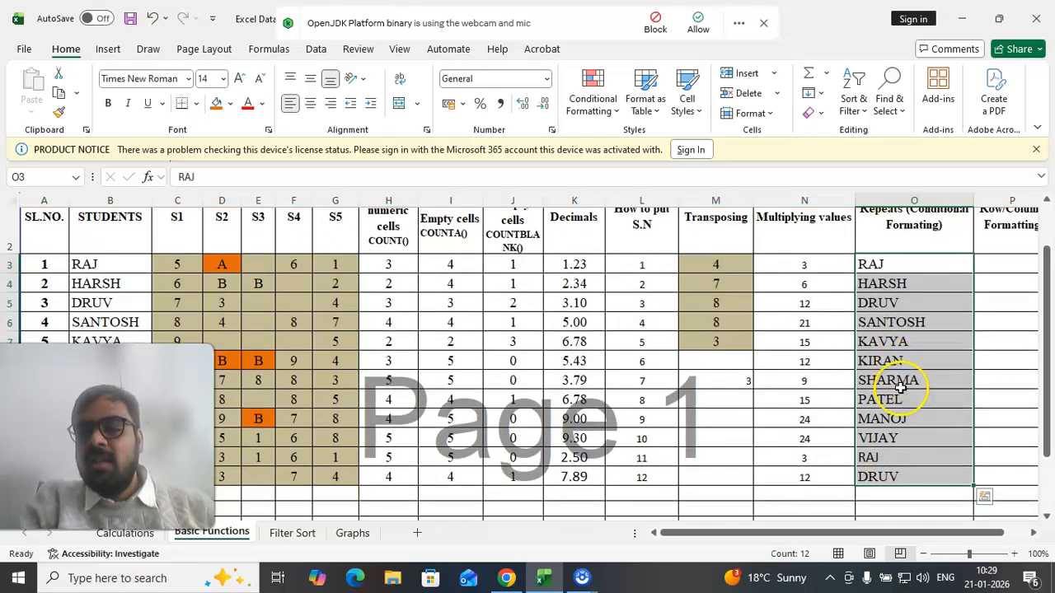
left_click(886, 265)
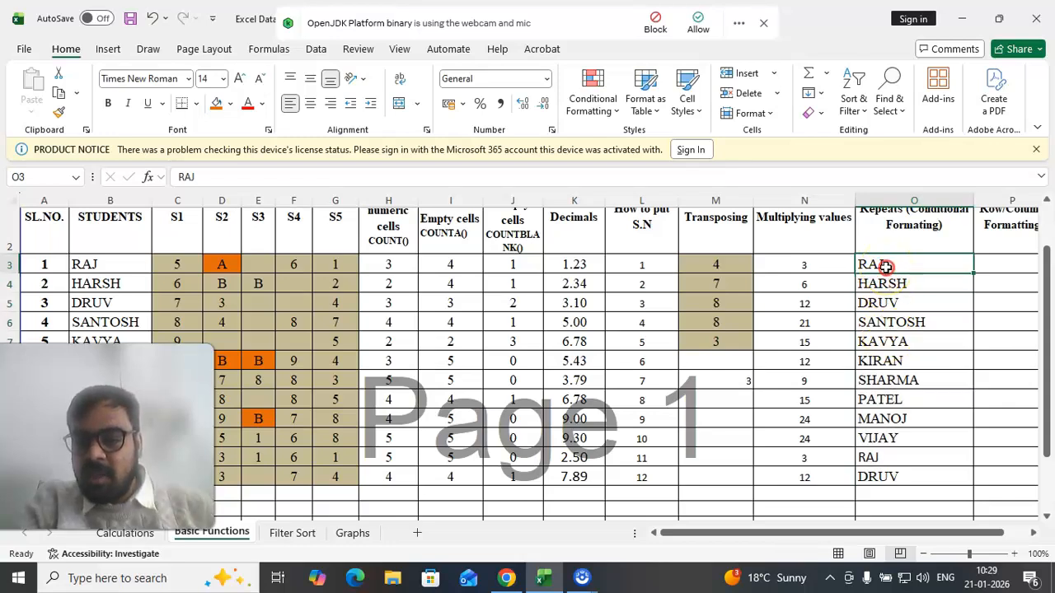
left_click(884, 302)
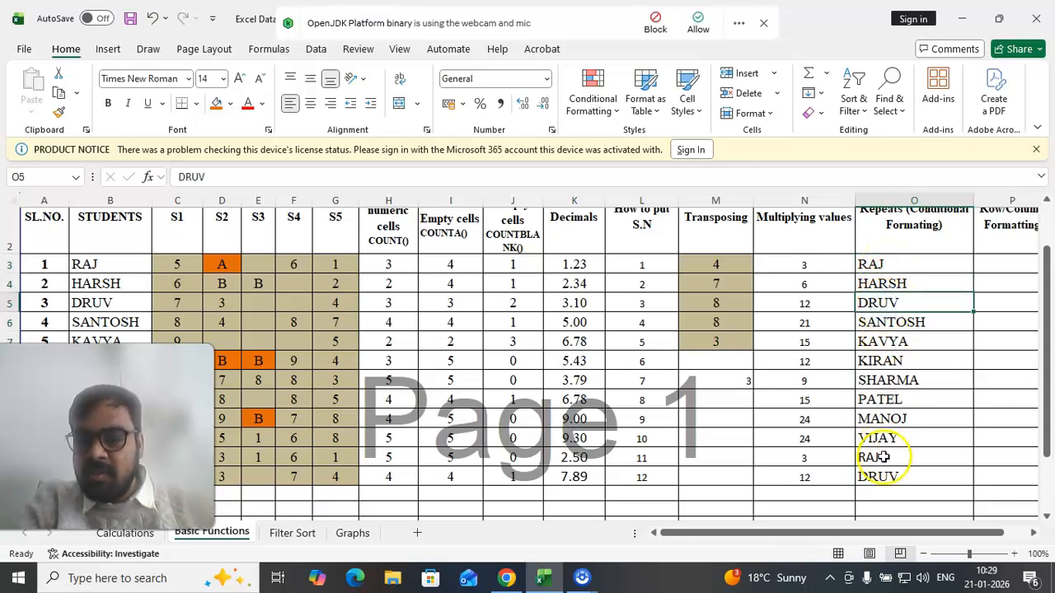
left_click_drag(883, 458, 883, 480)
scroll(890, 384, "up", 1)
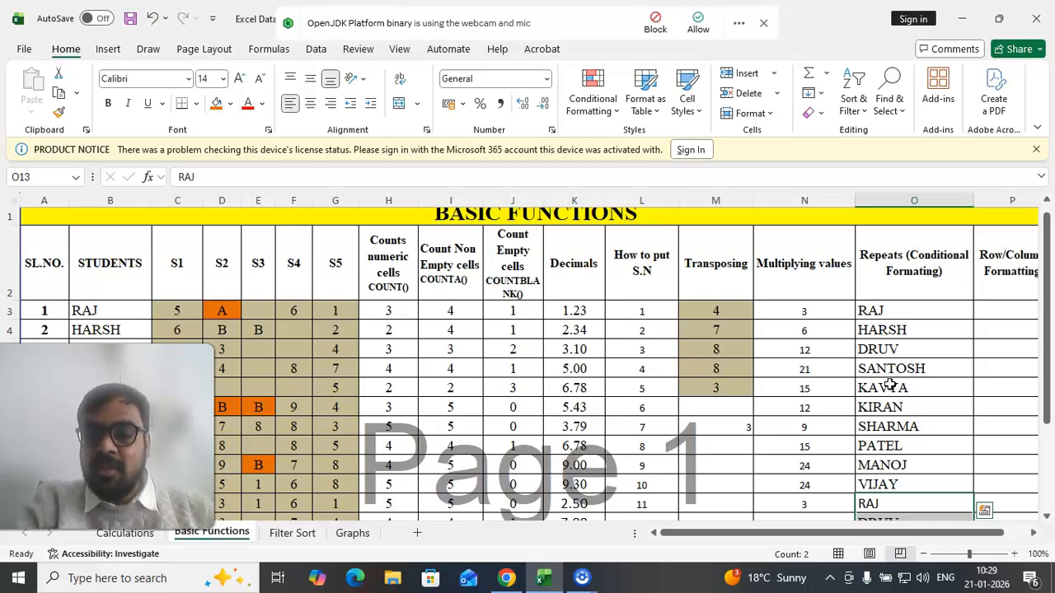
Highlight duplicate names in O3:O14 with a Duplicate Values conditional formatting rule using Light Red Fill with Dark Red Text
left_click(886, 310)
left_click_drag(891, 311, 897, 432)
scroll(897, 314, "up", 1)
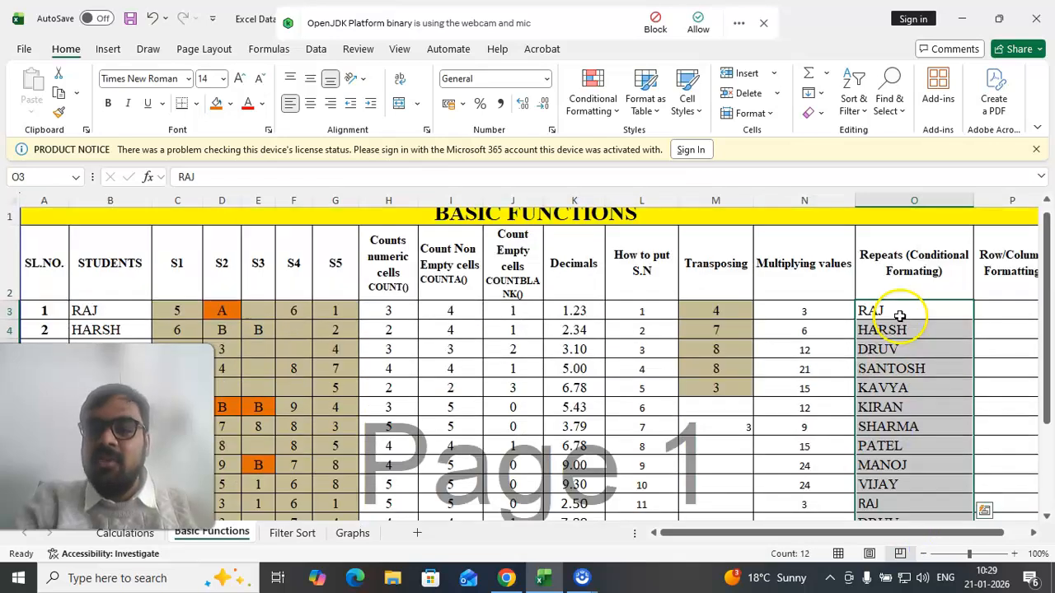
left_click(595, 94)
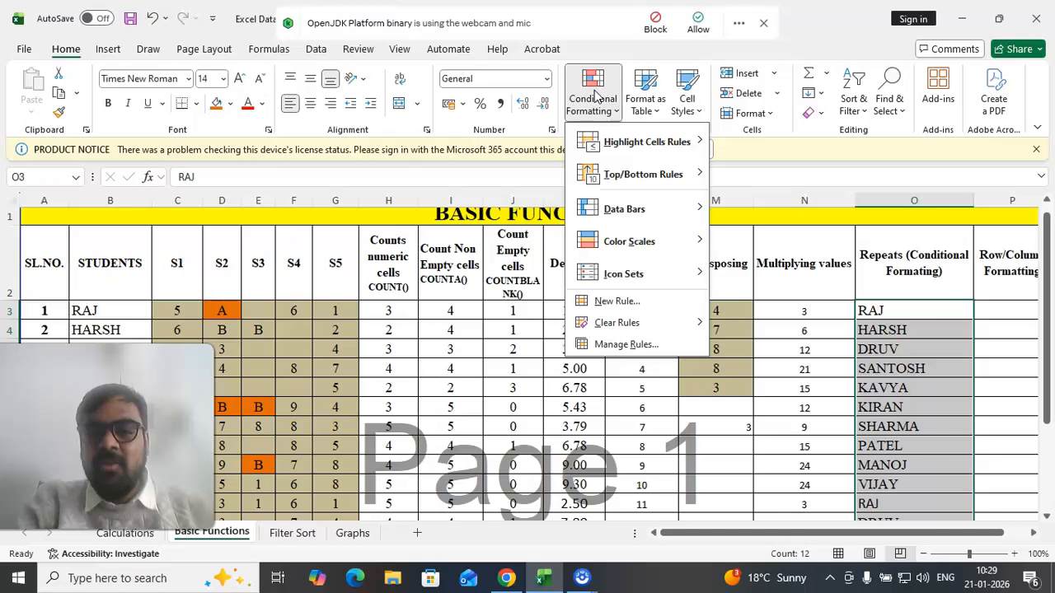
mouse_move(631, 145)
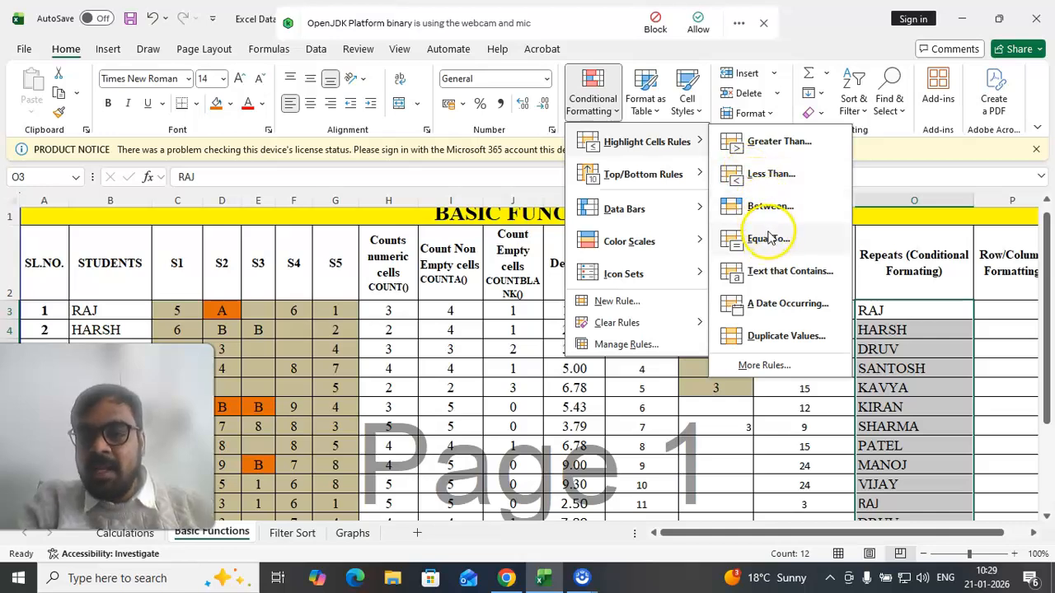
left_click(766, 338)
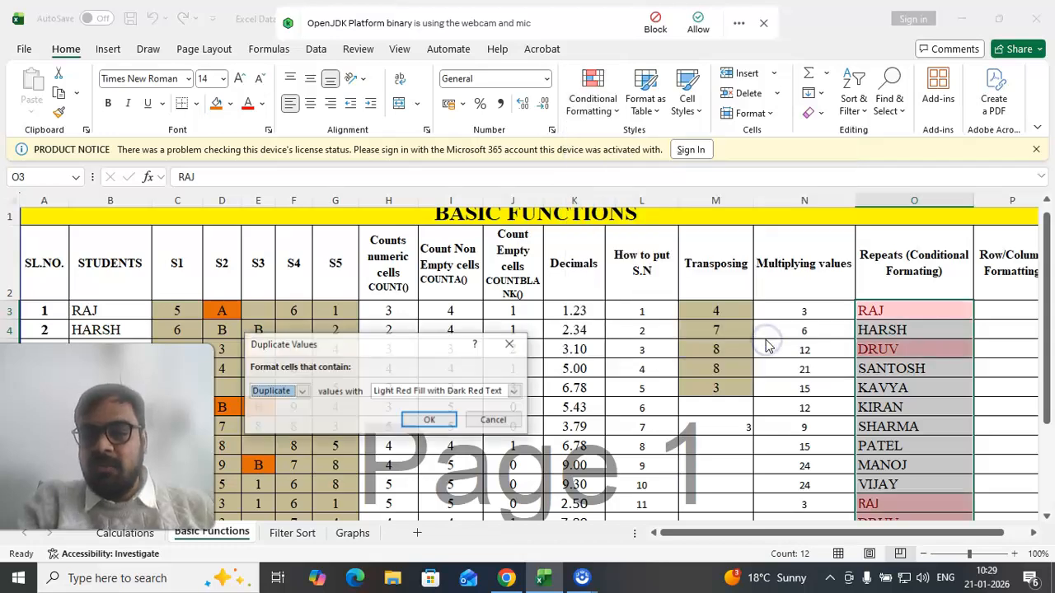
left_click(429, 421)
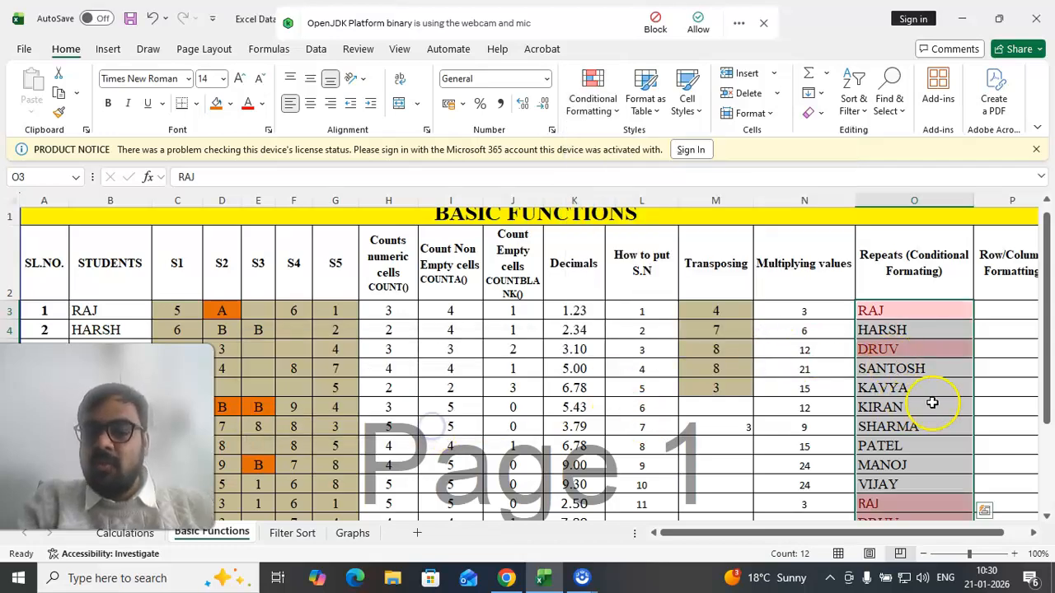
scroll(930, 393, "down", 1)
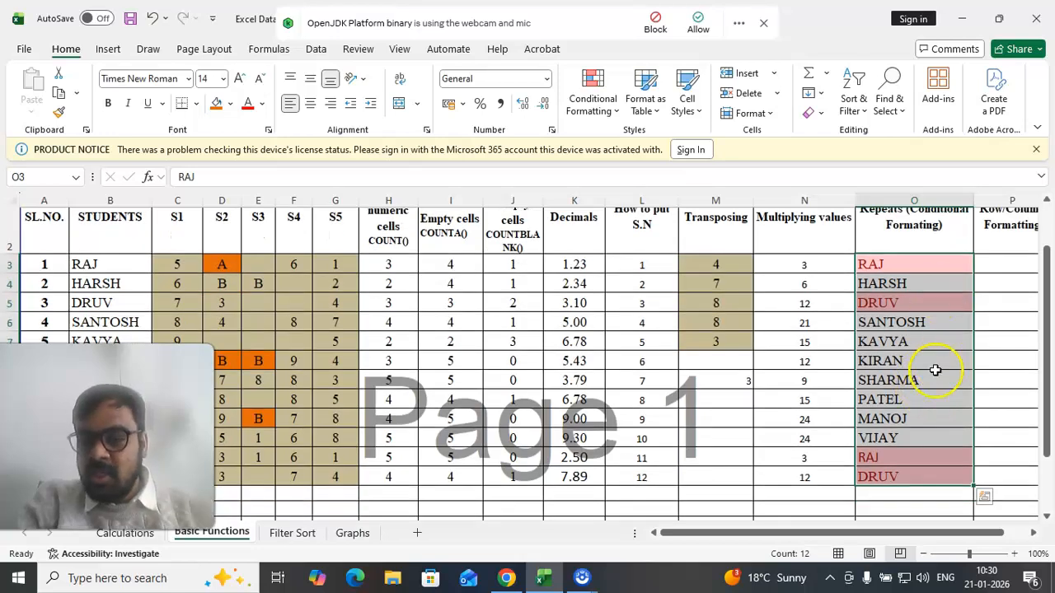
left_click(930, 380)
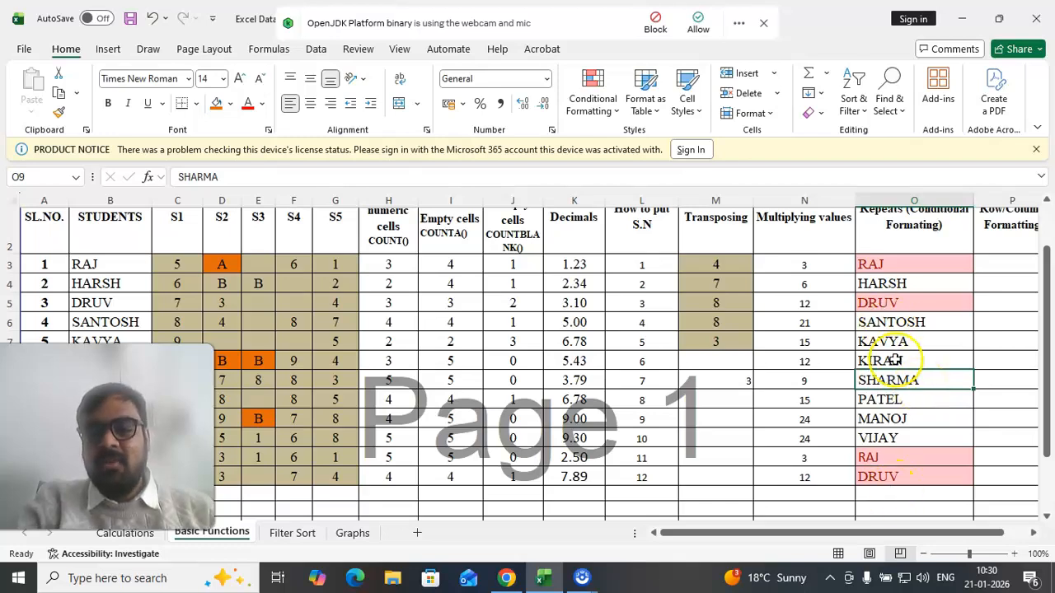
Resize rows 3 to 7 to uneven heights as an example for the Row/Column Formatting column
scroll(902, 354, "up", 1)
left_click(893, 256)
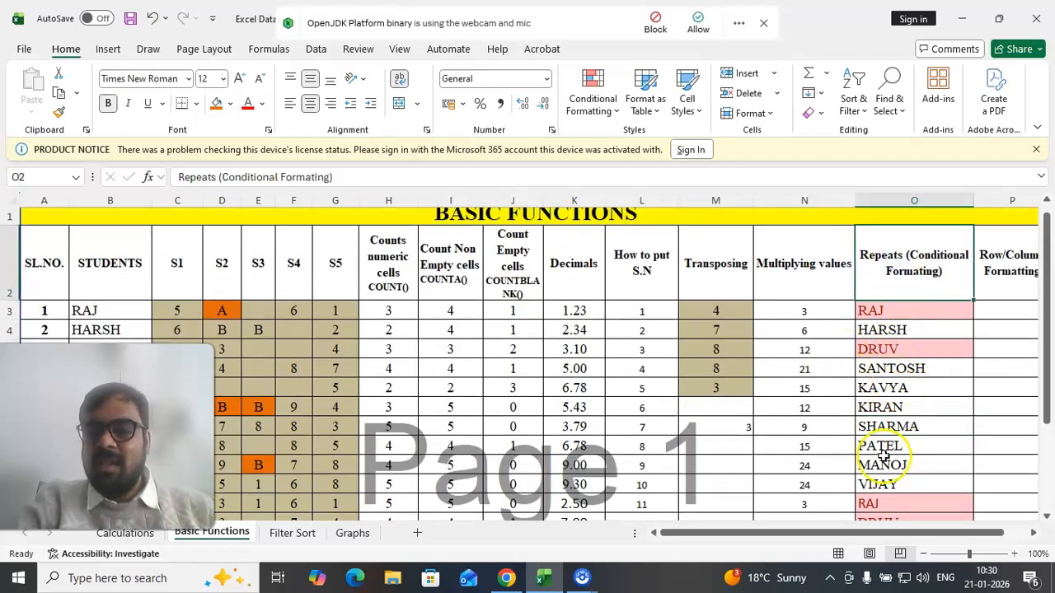
left_click_drag(910, 533, 934, 534)
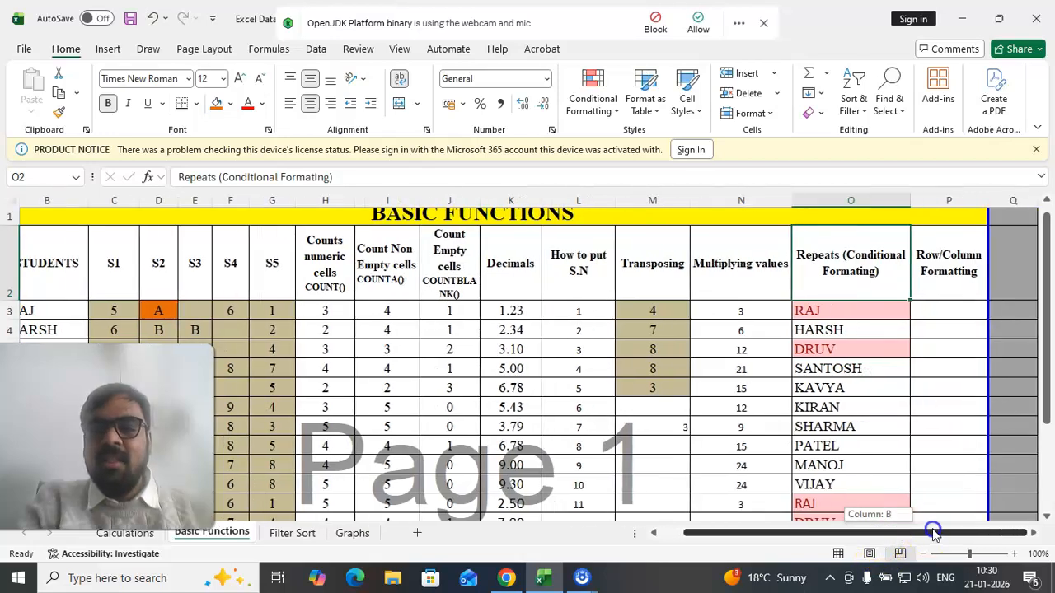
left_click(950, 309)
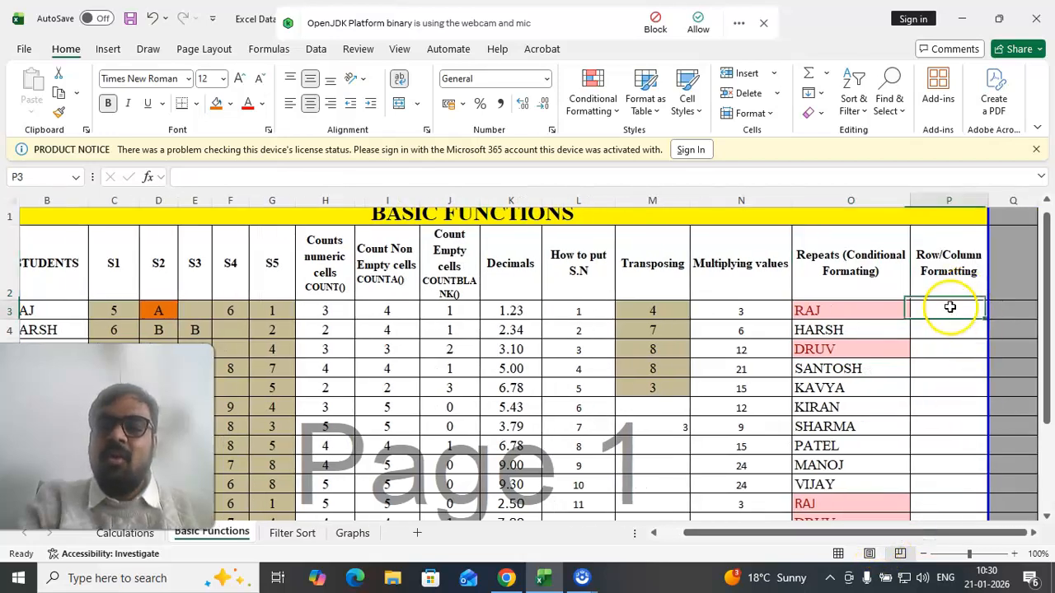
left_click(946, 265)
left_click_drag(863, 534, 797, 539)
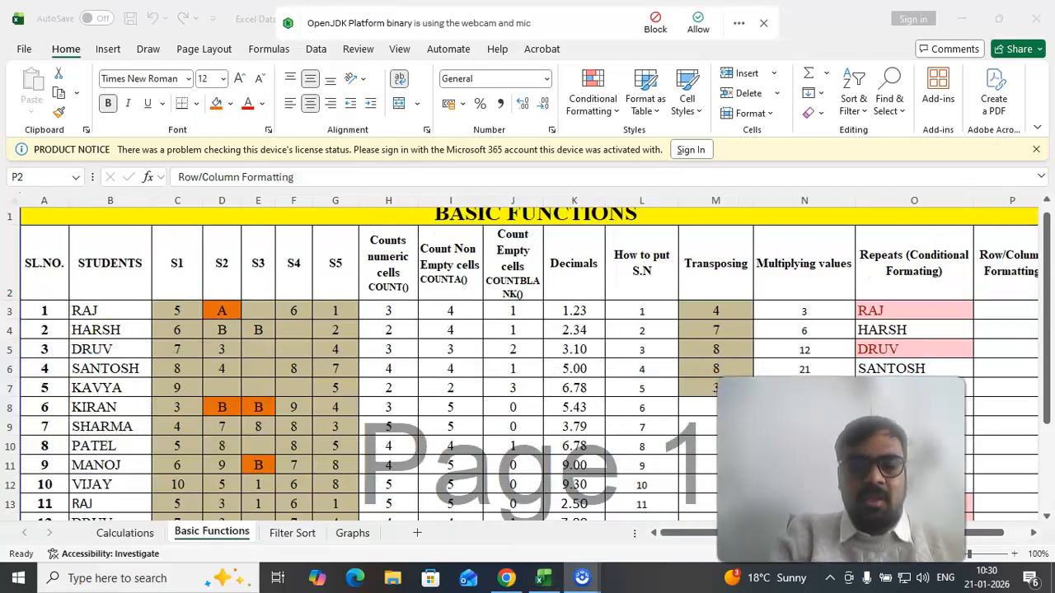
left_click_drag(10, 319, 9, 419)
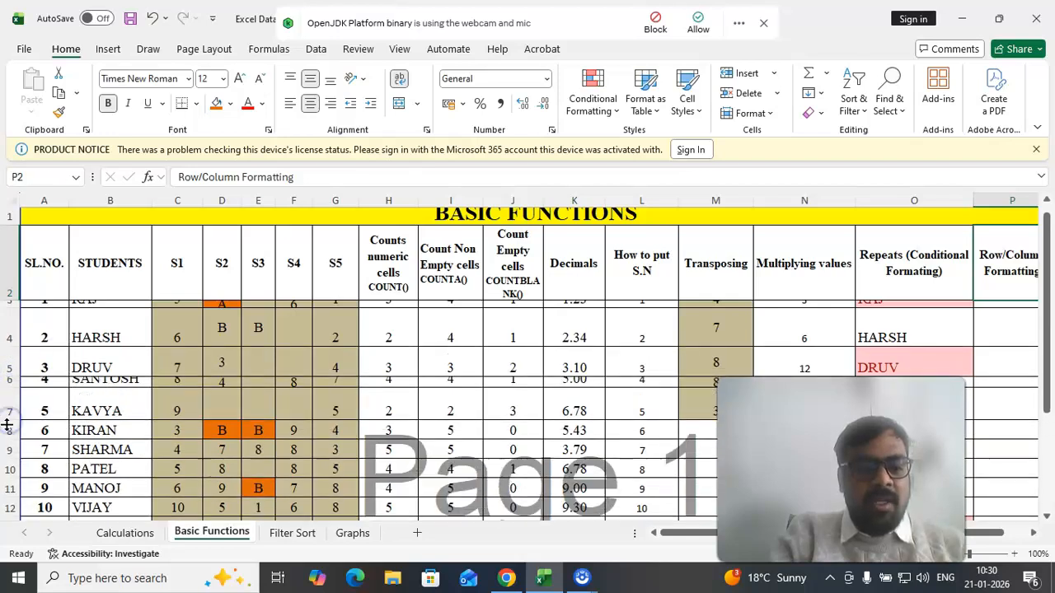
scroll(189, 396, "up", 1)
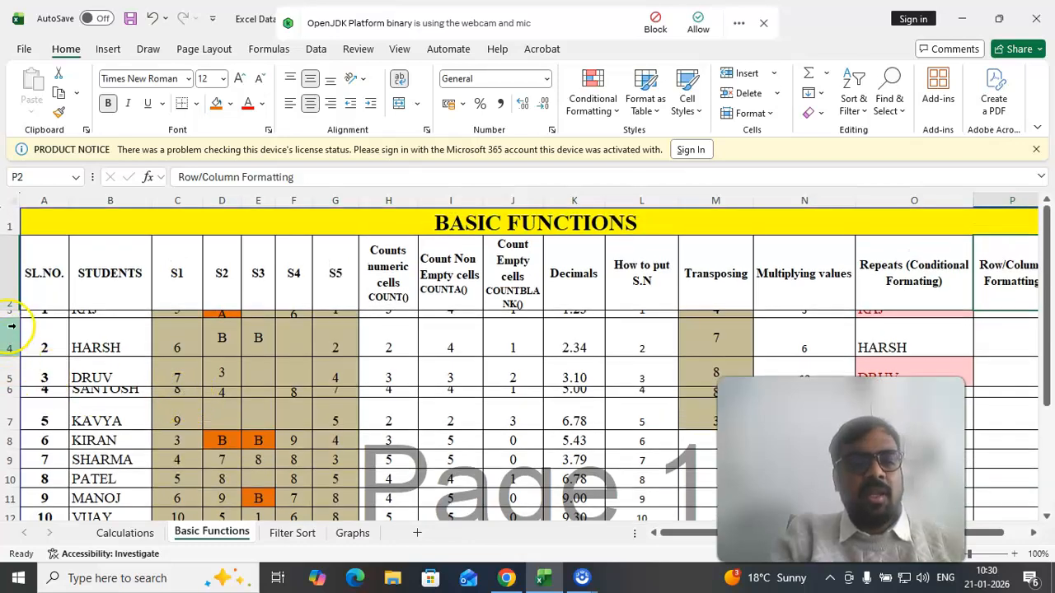
Give rows 3 to 14 one uniform row height and check the resized table
left_click_drag(10, 314, 48, 453)
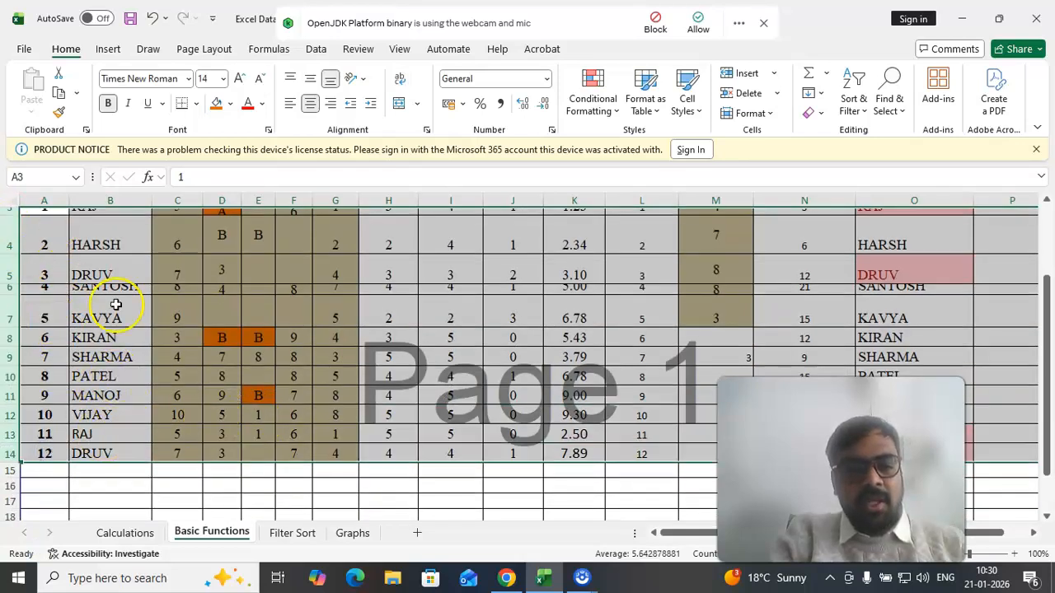
scroll(117, 313, "up", 1)
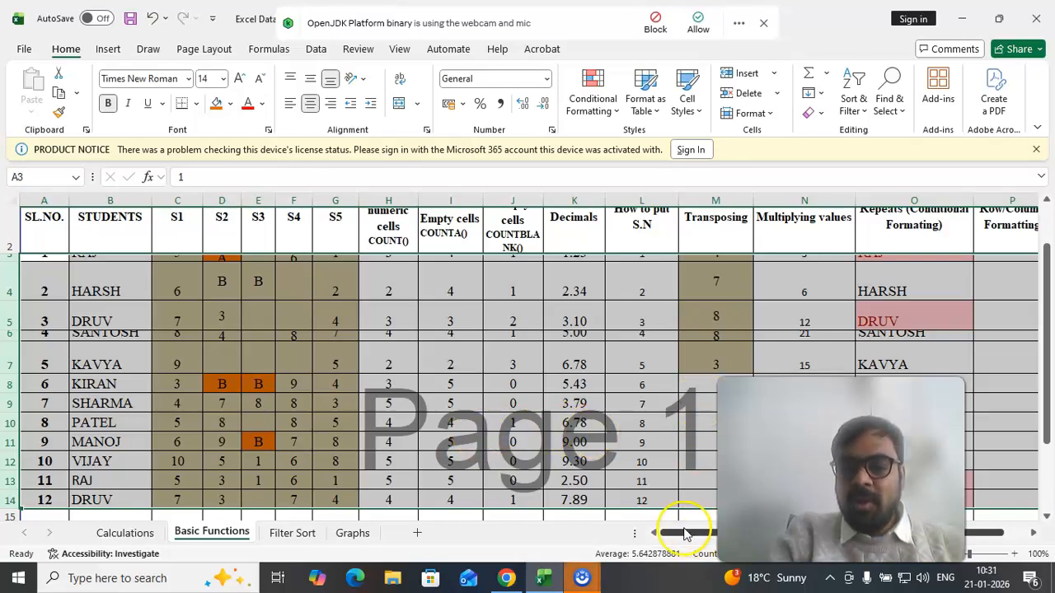
mouse_move(680, 538)
left_mouse_down()
mouse_move(691, 535)
mouse_move(667, 532)
left_mouse_up()
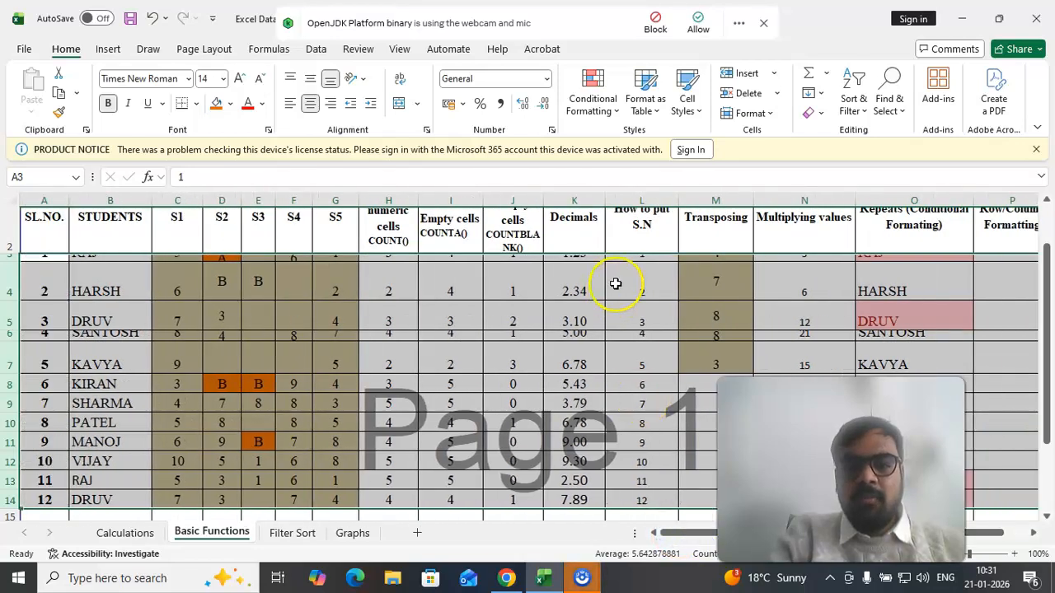
scroll(616, 283, "up", 1)
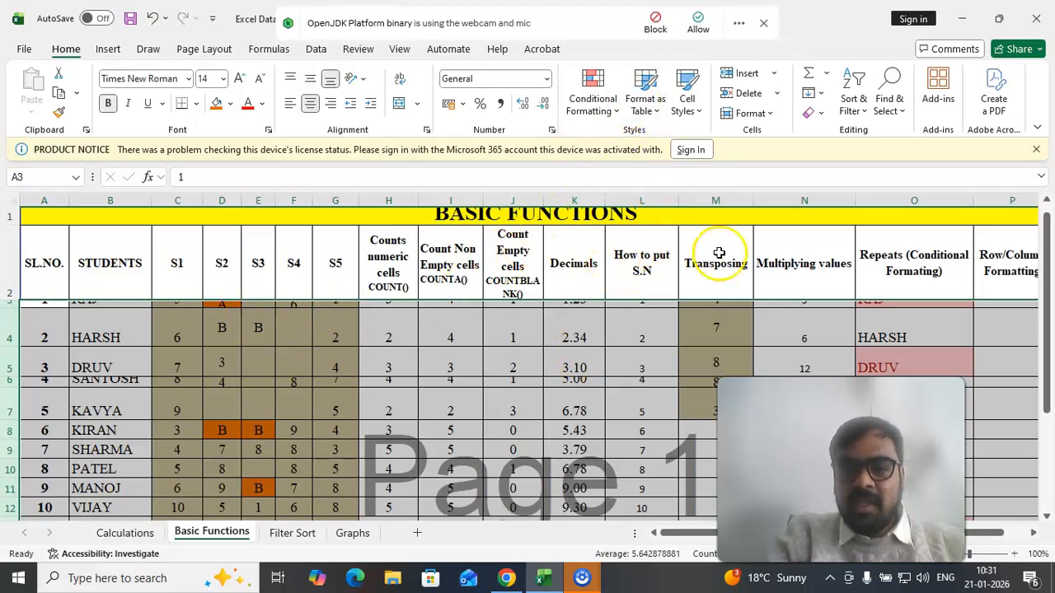
left_click(752, 116)
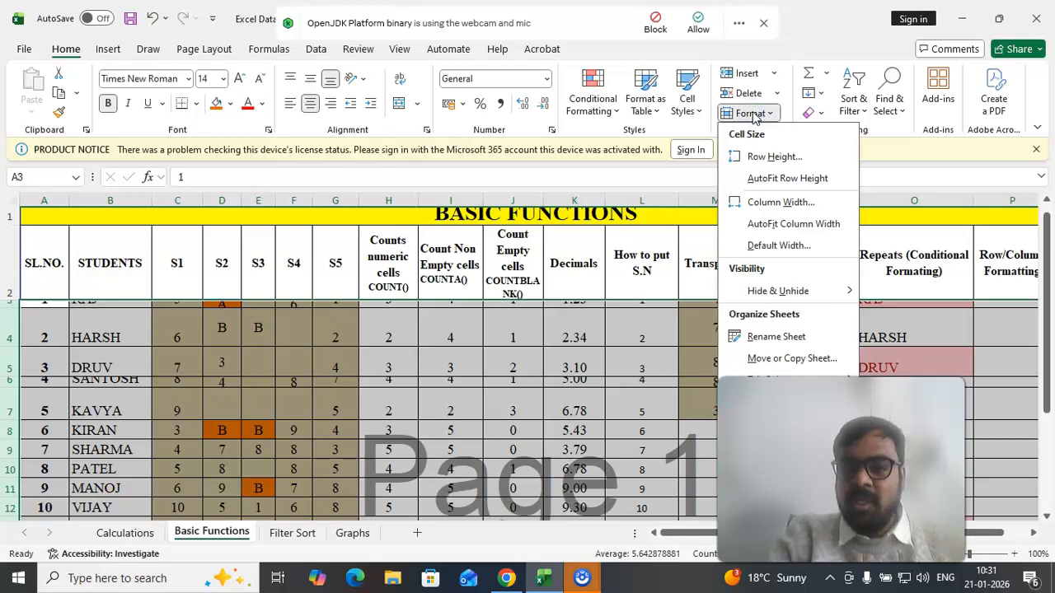
left_click(764, 159)
left_click(443, 401)
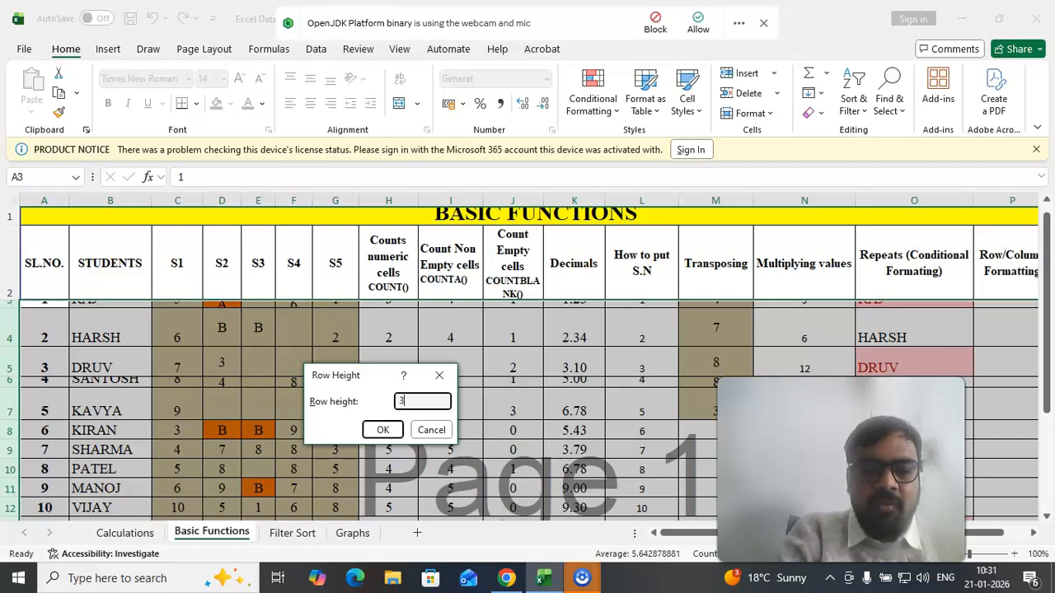
key("Return")
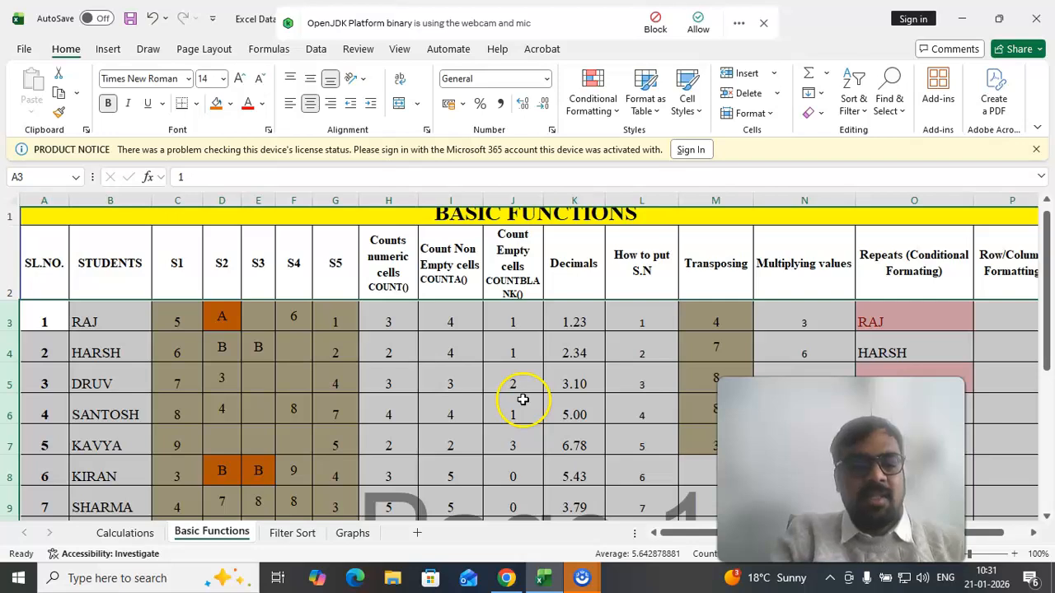
scroll(494, 402, "down", 2)
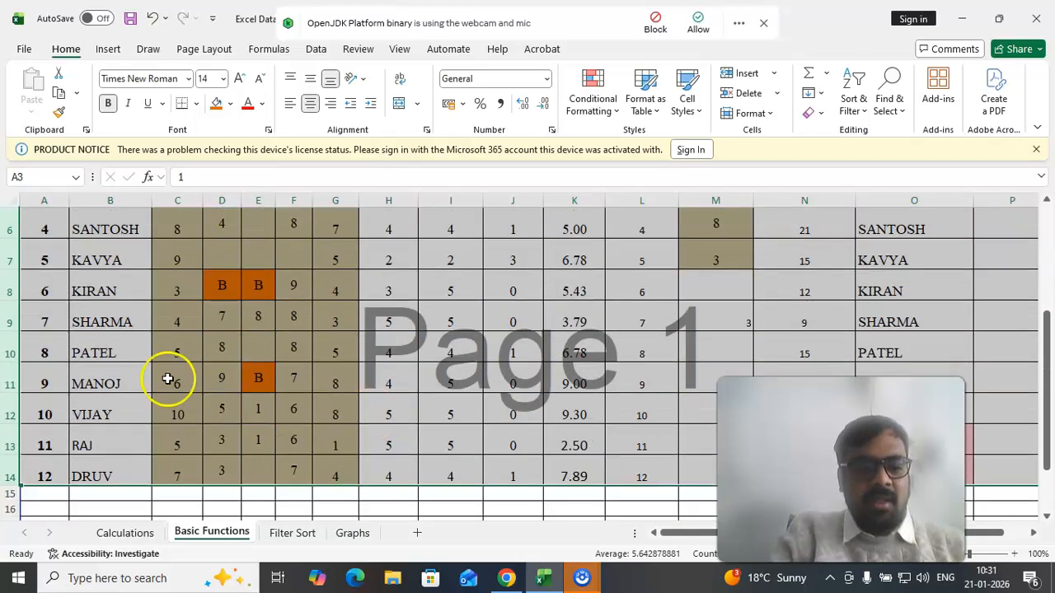
scroll(173, 375, "up", 1)
left_click(170, 404)
scroll(170, 404, "up", 1)
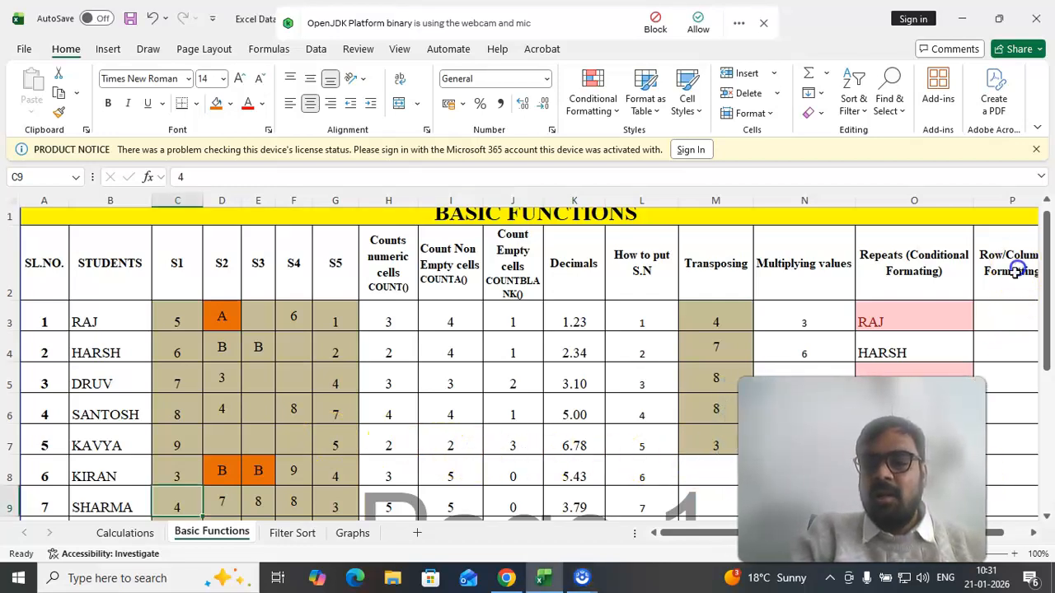
Review the topic columns from Counts numeric cells to Row/Column Formatting one by one, then select their headings in H2:P2 as a recap
mouse_move(684, 534)
left_mouse_down()
mouse_move(705, 533)
mouse_move(678, 533)
left_mouse_up()
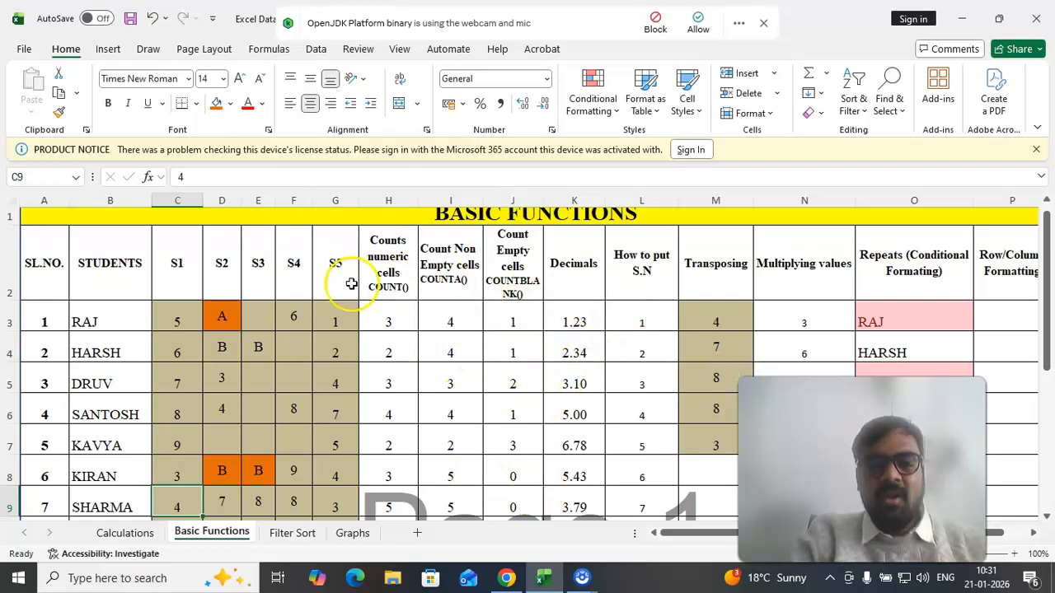
left_click(384, 272)
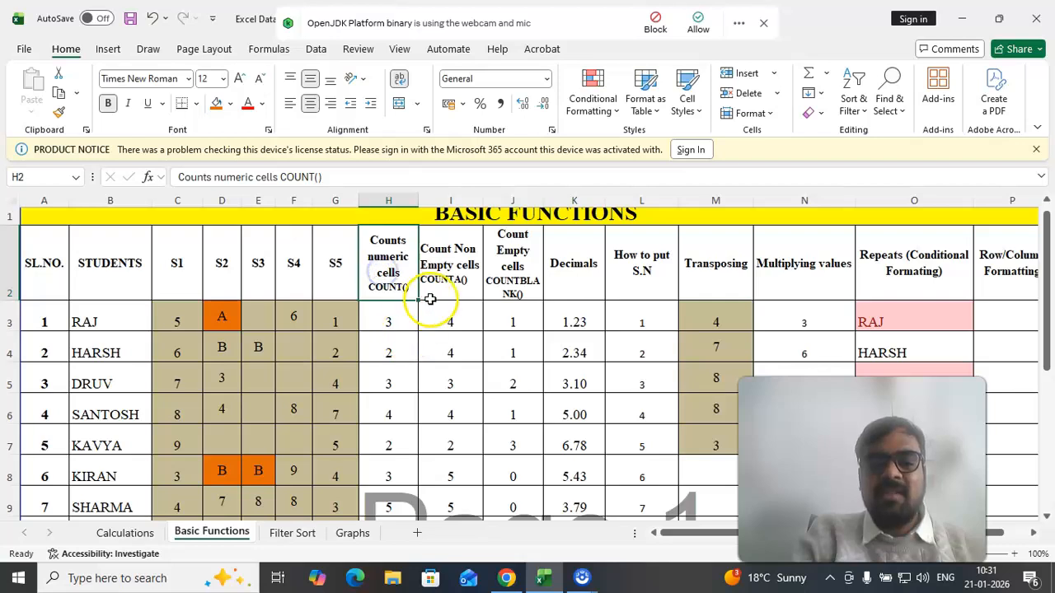
left_click(453, 276)
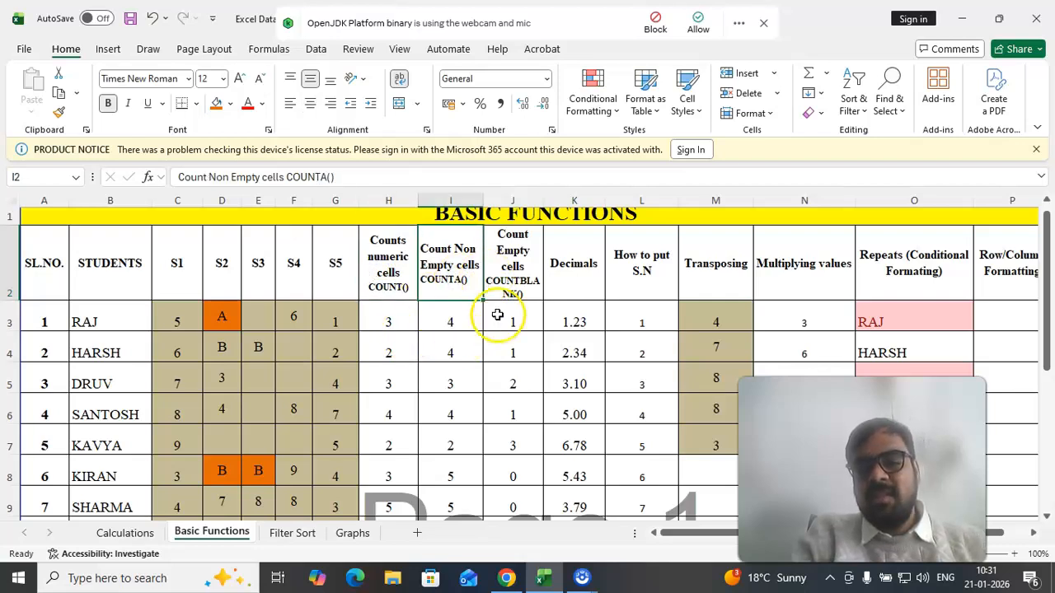
left_click(562, 281)
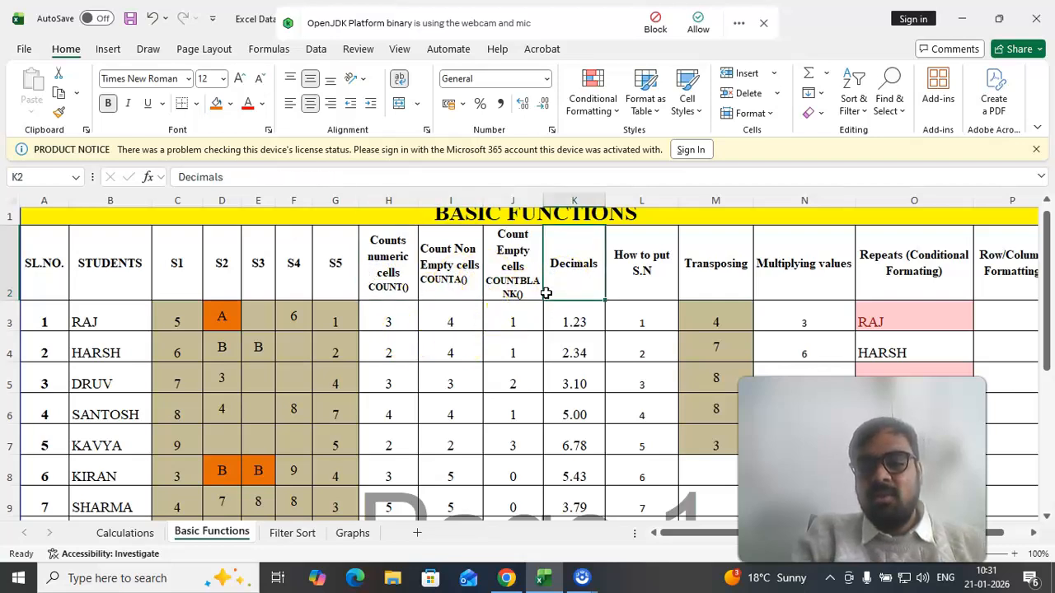
left_click(626, 256)
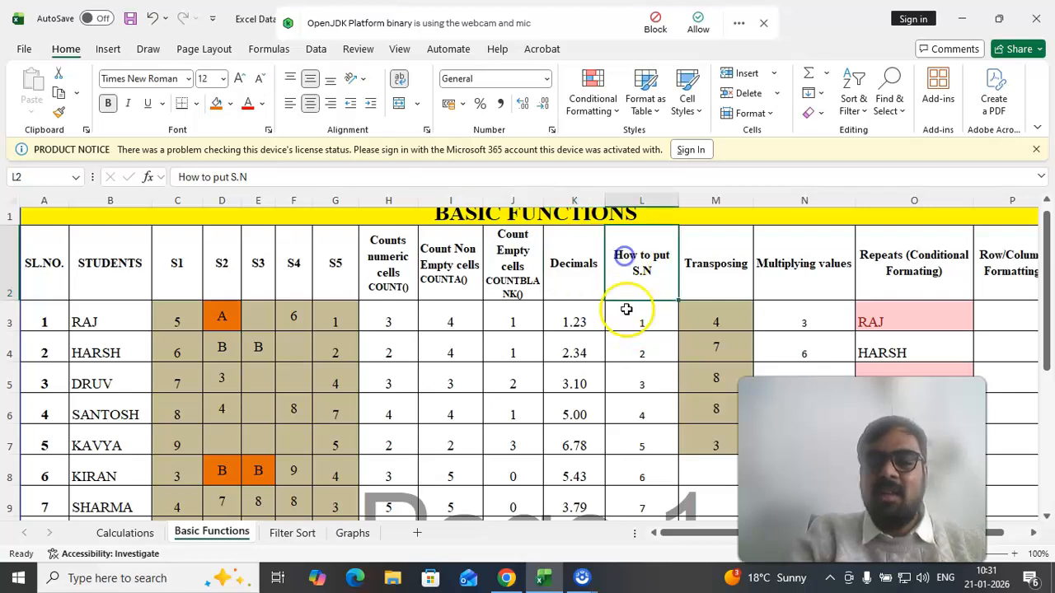
left_click(707, 263)
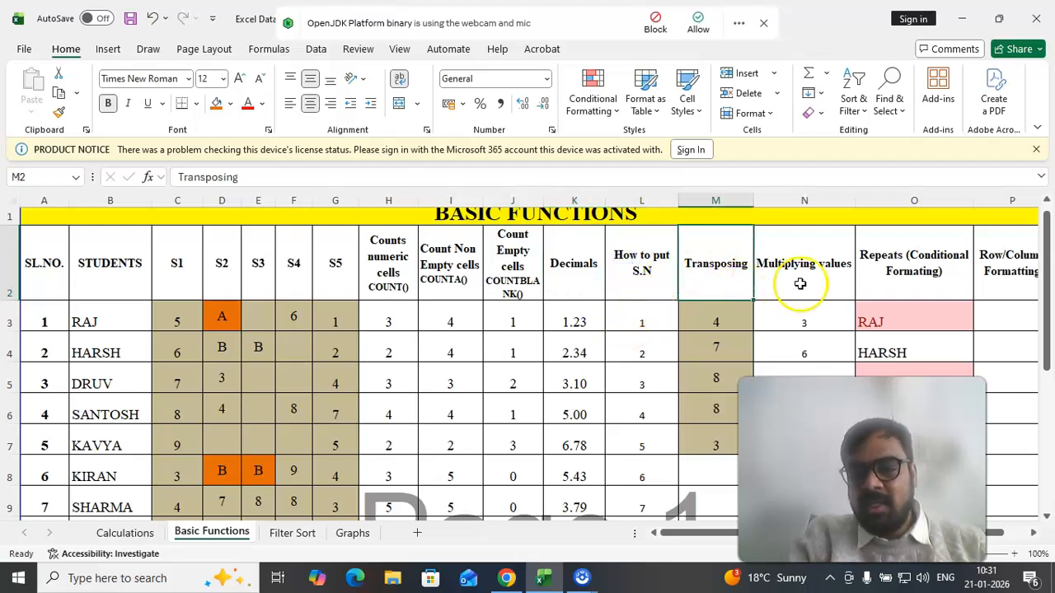
left_click(816, 241)
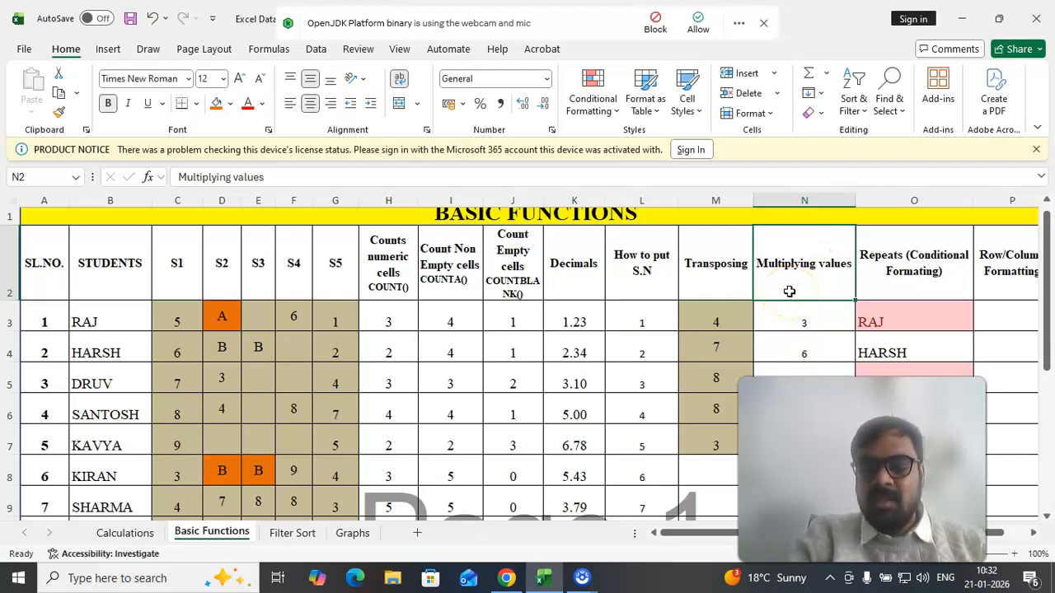
left_click_drag(815, 321, 812, 412)
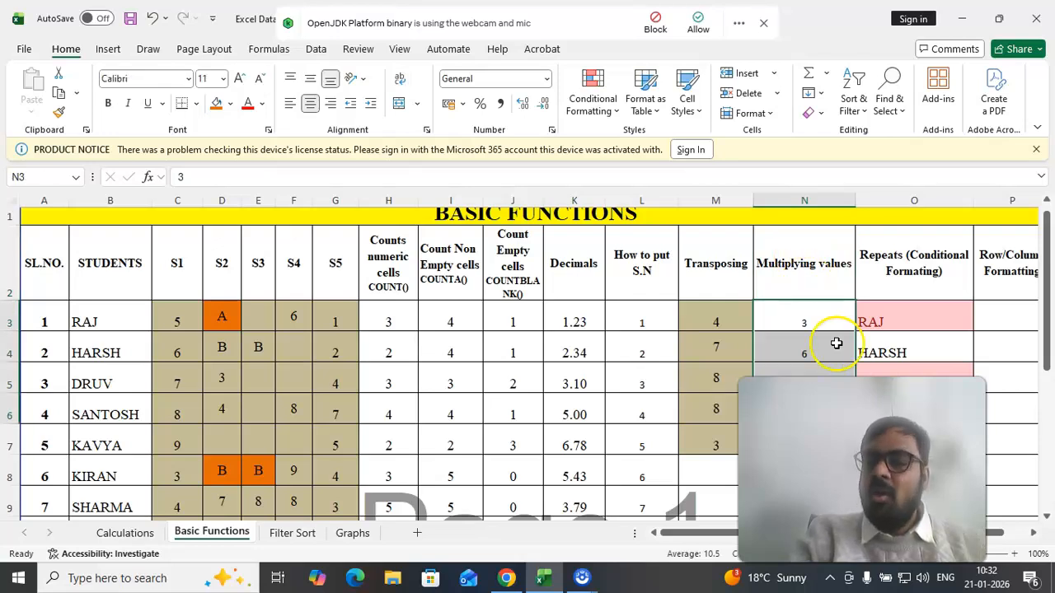
left_click_drag(916, 314, 909, 353)
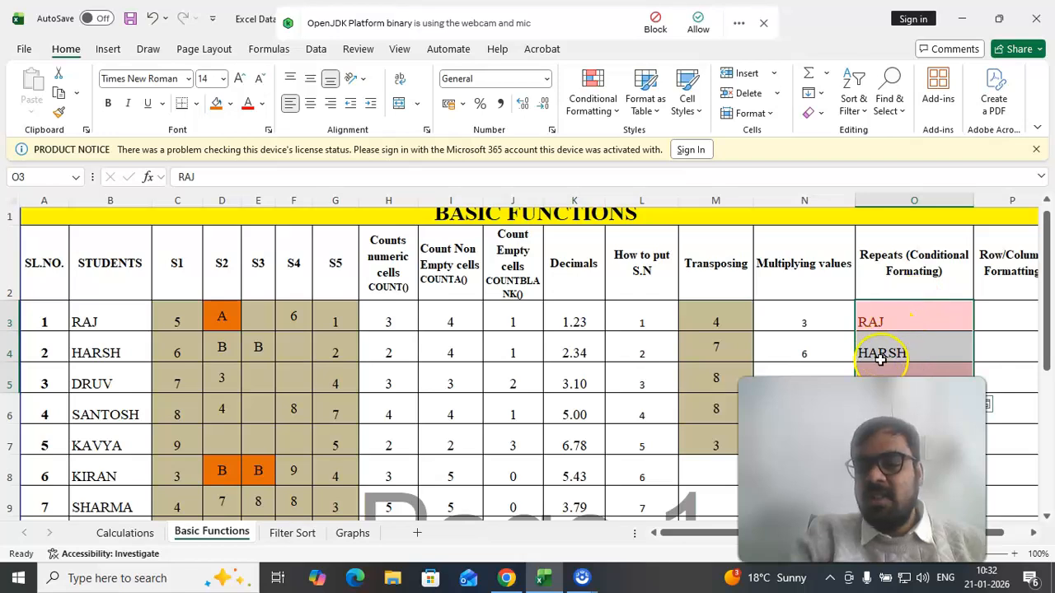
left_click(1005, 313)
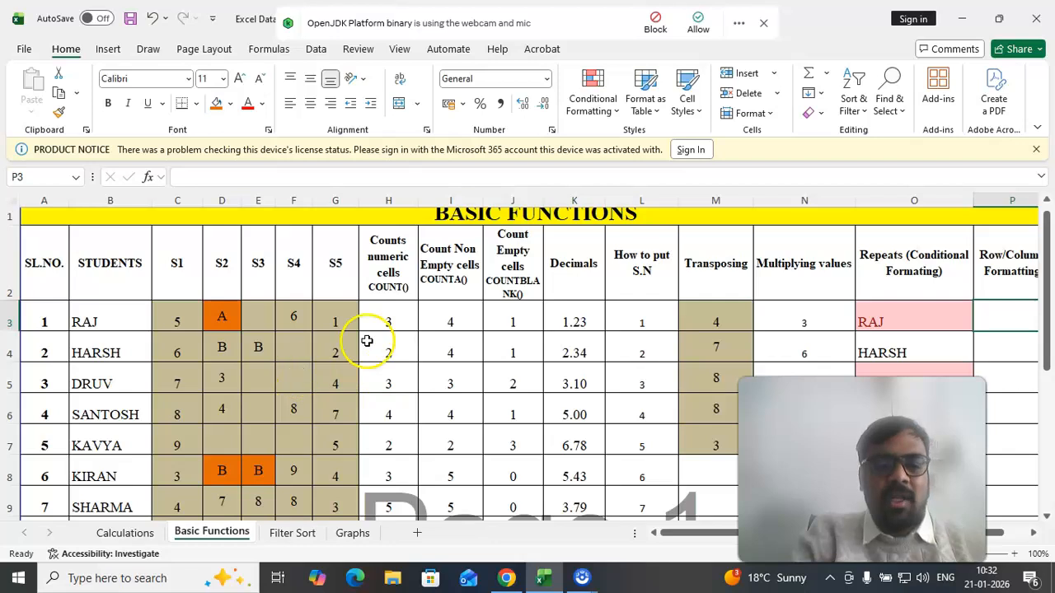
scroll(369, 340, "up", 1)
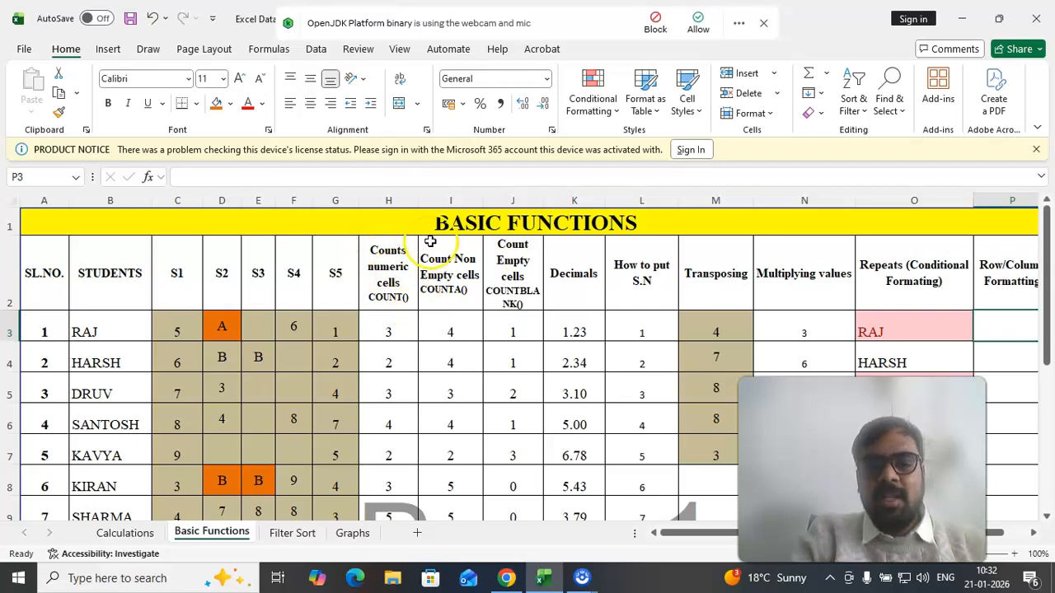
left_click_drag(375, 265, 998, 277)
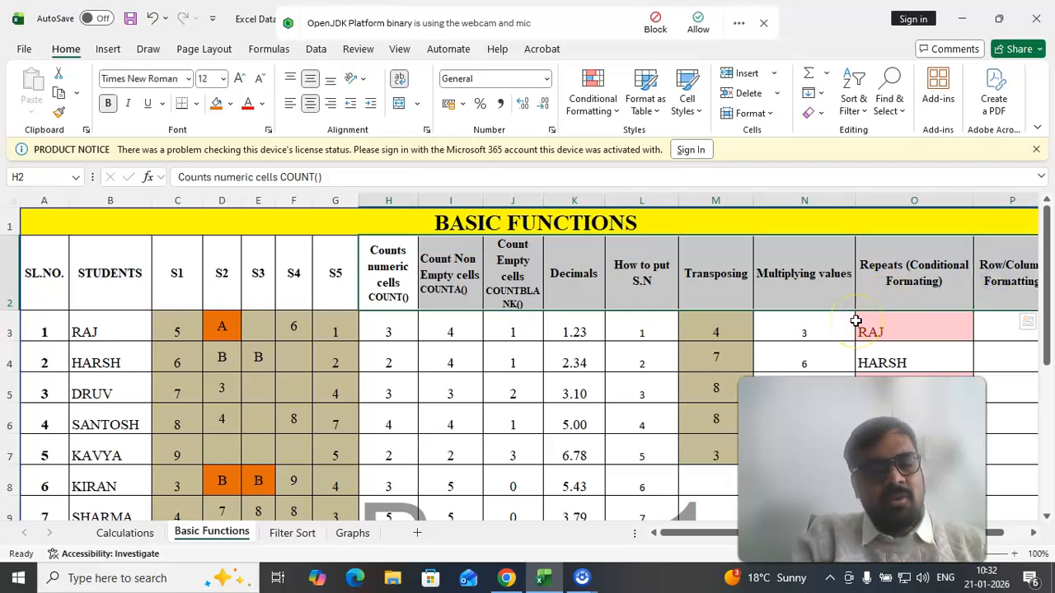